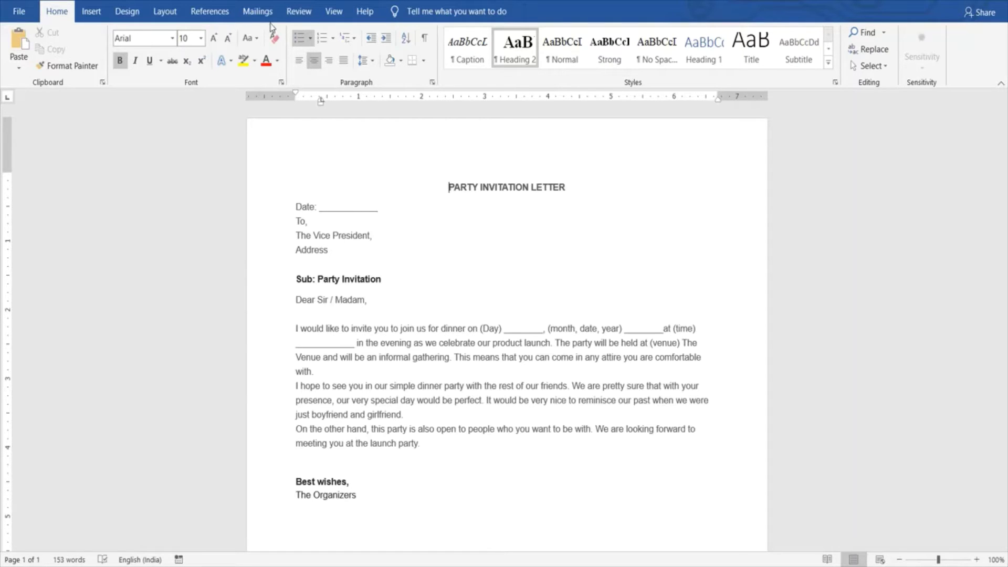
Start a mail merge of type Letters for the party invitation document
{"action": "left_click", "coordinate": [258, 11]}
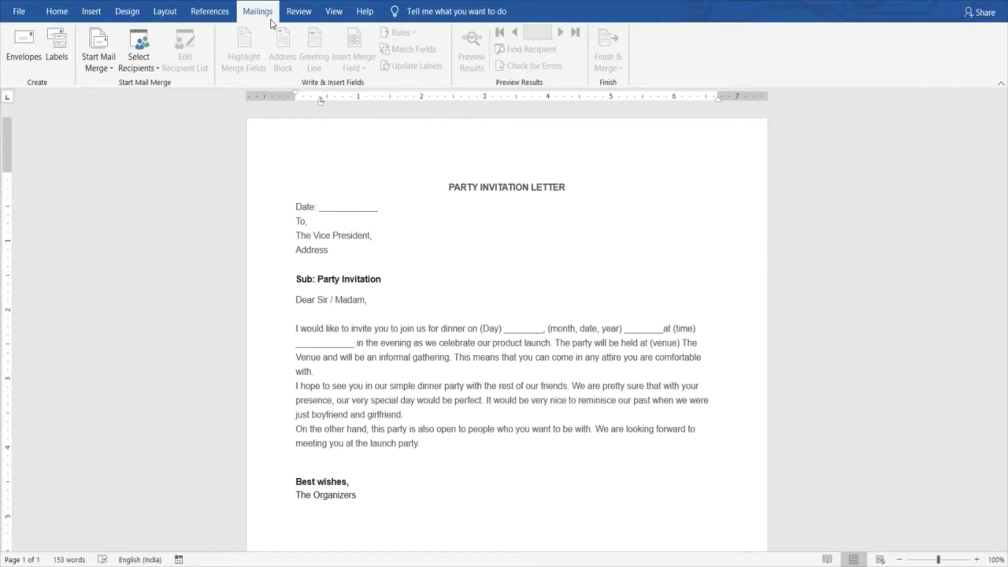
{"action": "left_click", "coordinate": [108, 68]}
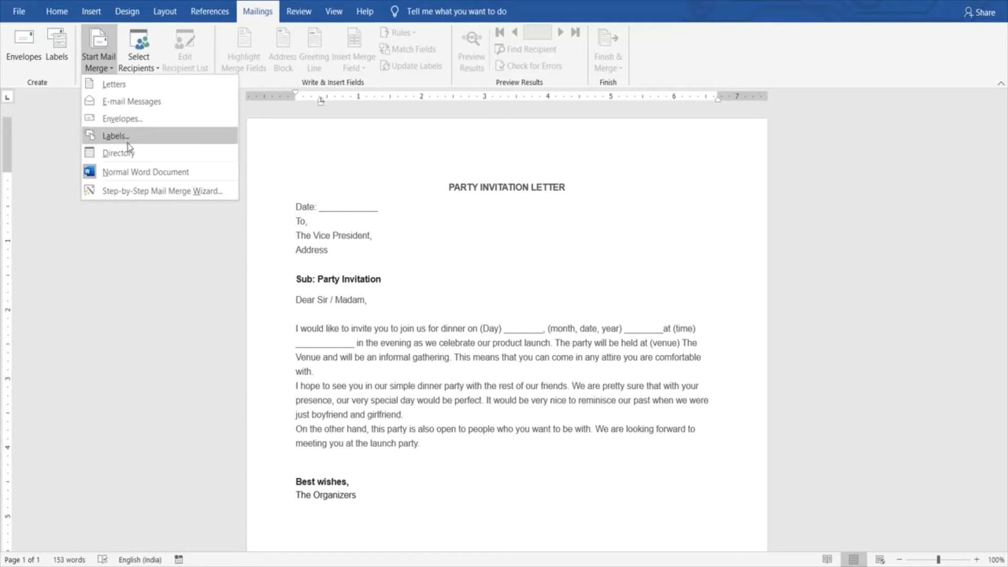
{"action": "left_click", "coordinate": [131, 93]}
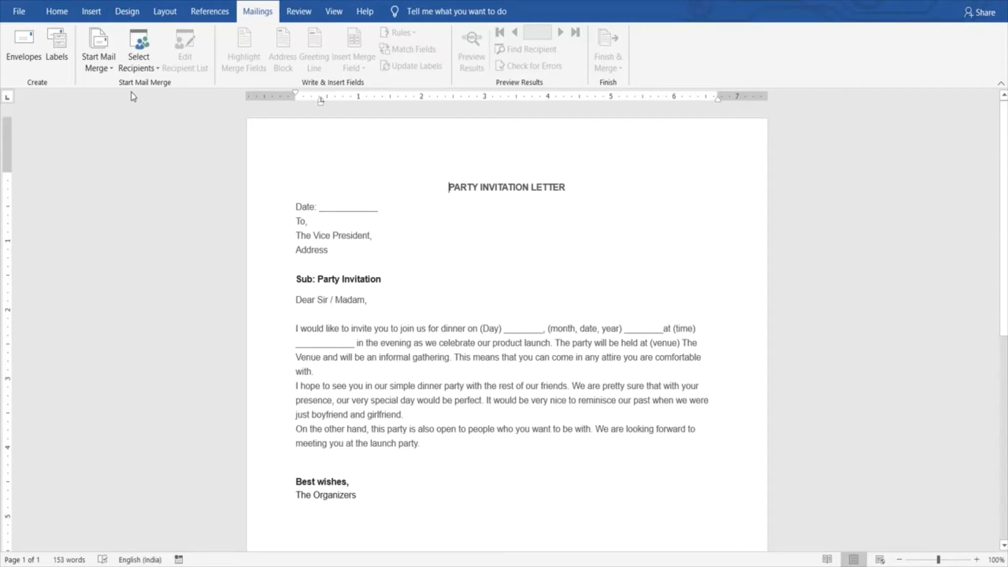
Use the existing Invitee List workbook from the Documents > SMJ folder as the recipient source, choosing table Sheet1$ with first-row column headers
{"action": "left_click", "coordinate": [154, 63]}
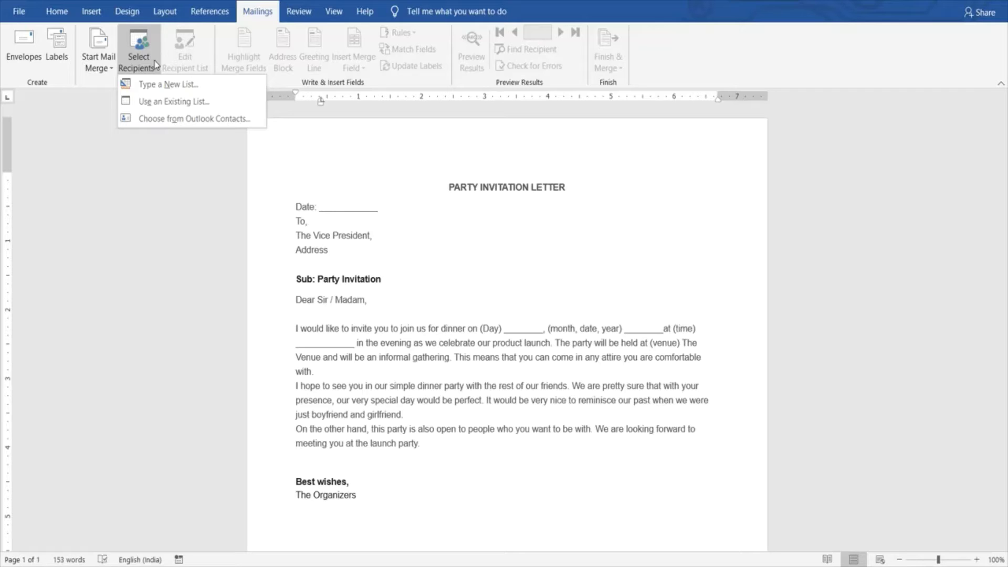
{"action": "left_click", "coordinate": [159, 105]}
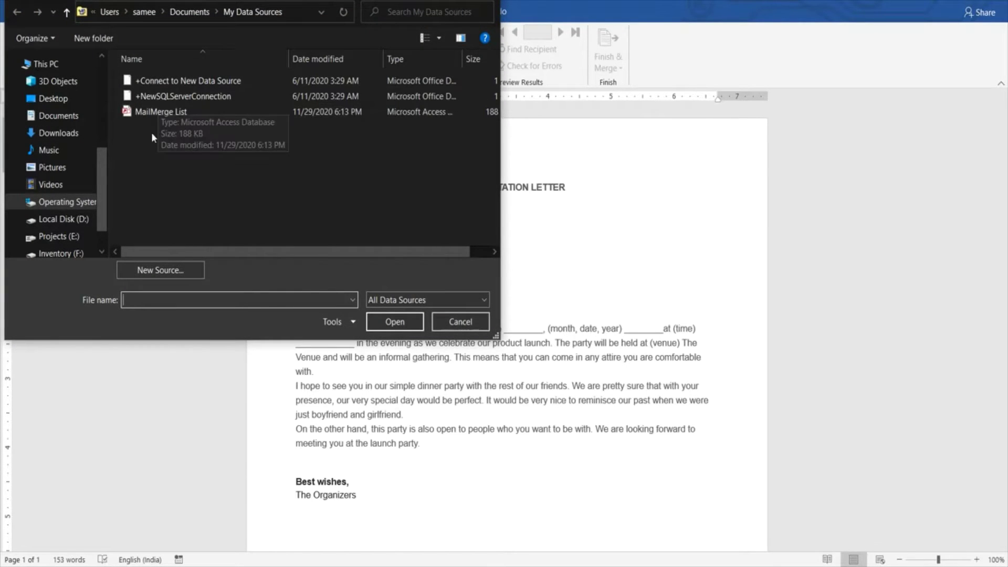
{"action": "left_click", "coordinate": [51, 120]}
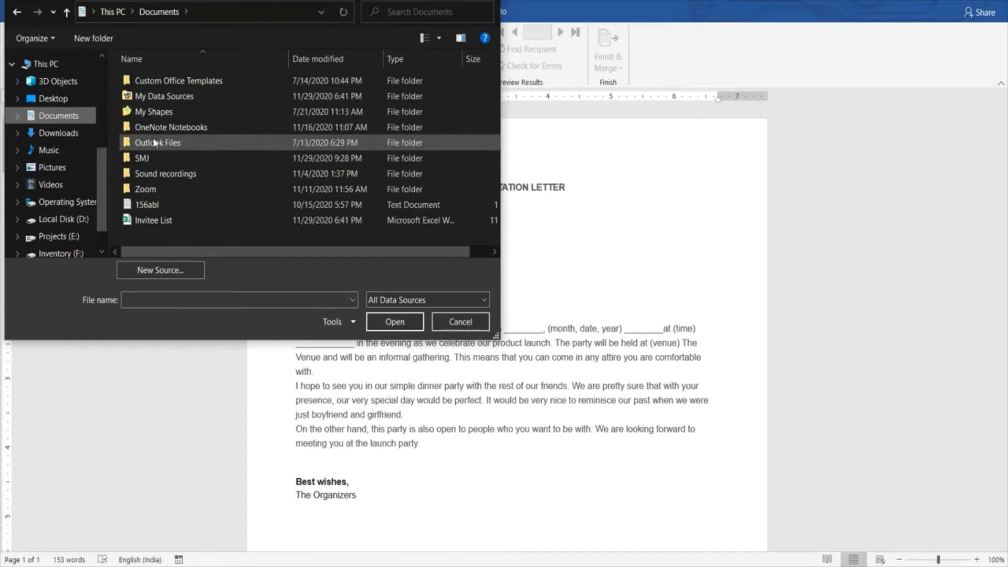
{"action": "double_click", "coordinate": [147, 155]}
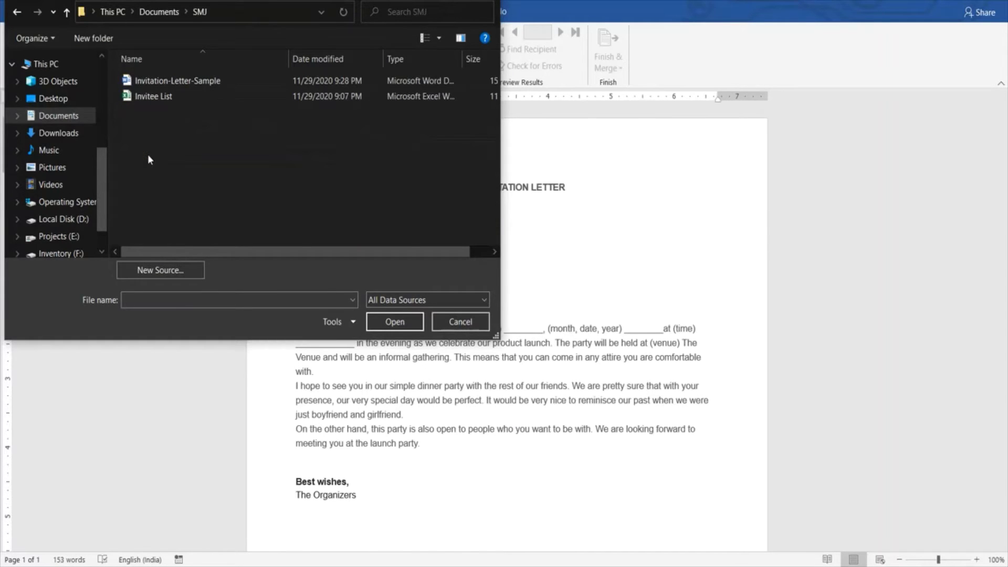
{"action": "double_click", "coordinate": [153, 99]}
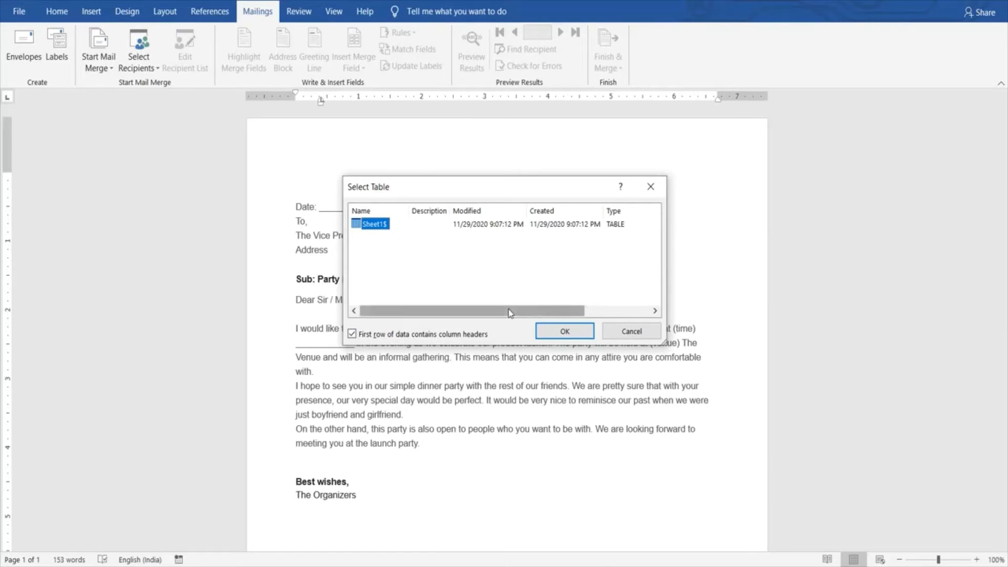
{"action": "left_click", "coordinate": [562, 330]}
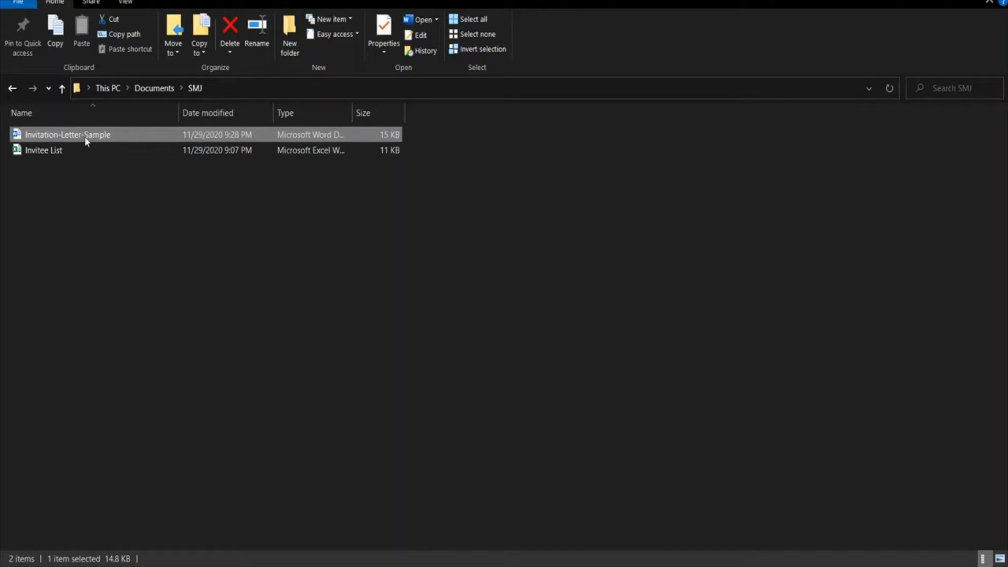
Open the Invitee List workbook read-only in Excel to examine its columns and records, and return to the invitation letter in Word
{"action": "double_click", "coordinate": [54, 151]}
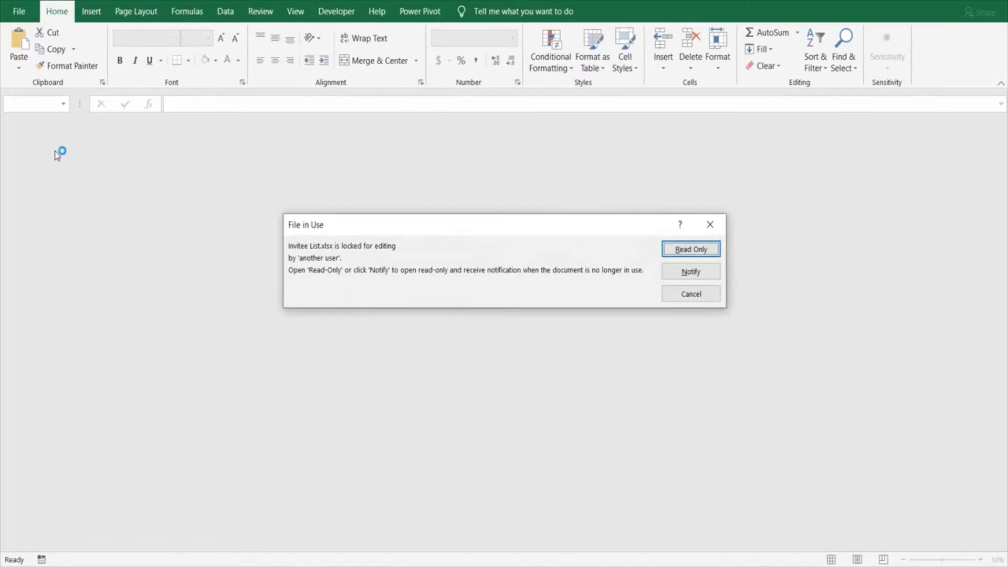
{"action": "left_click", "coordinate": [698, 252]}
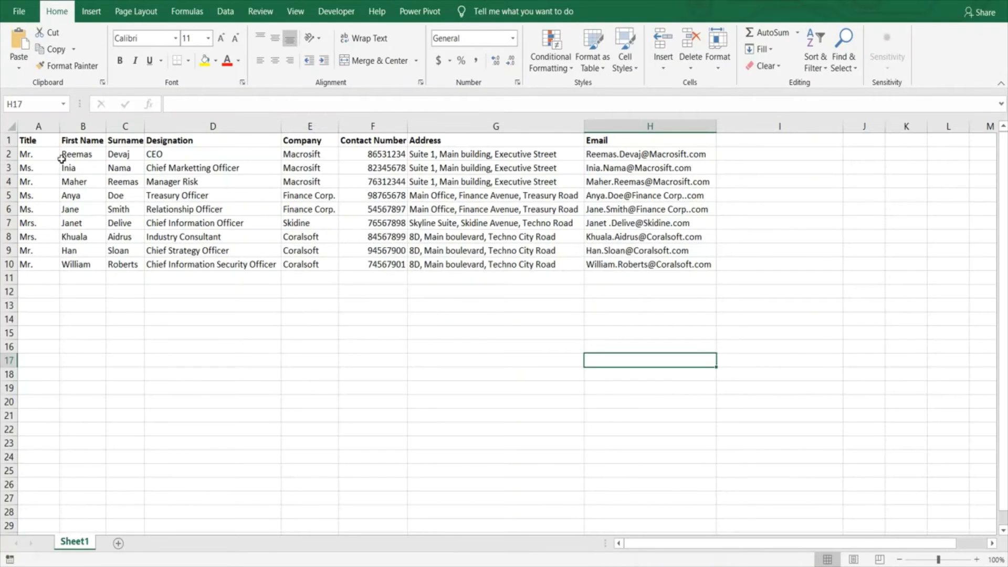
{"action": "left_click", "coordinate": [19, 156]}
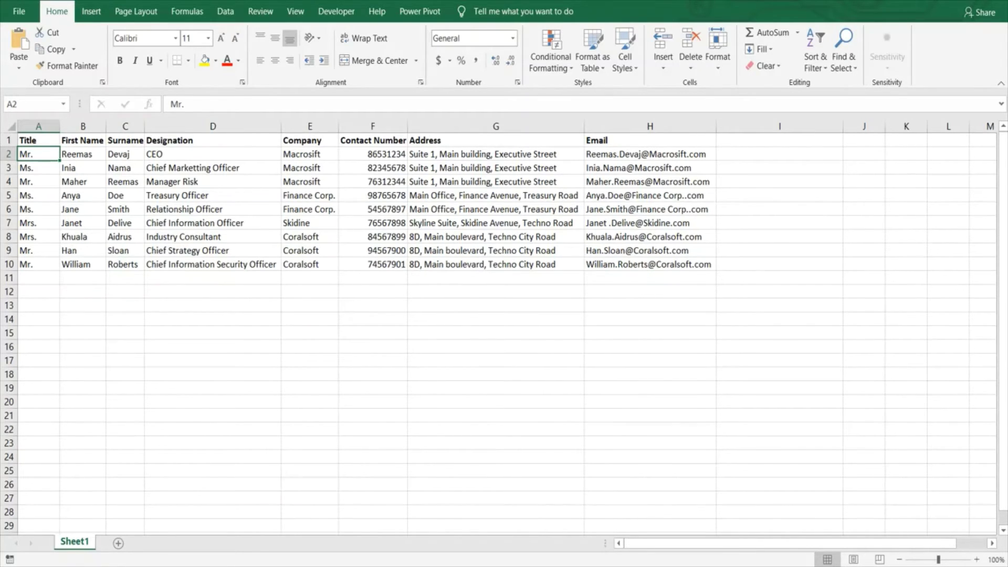
{"action": "key", "text": "alt+Tab"}
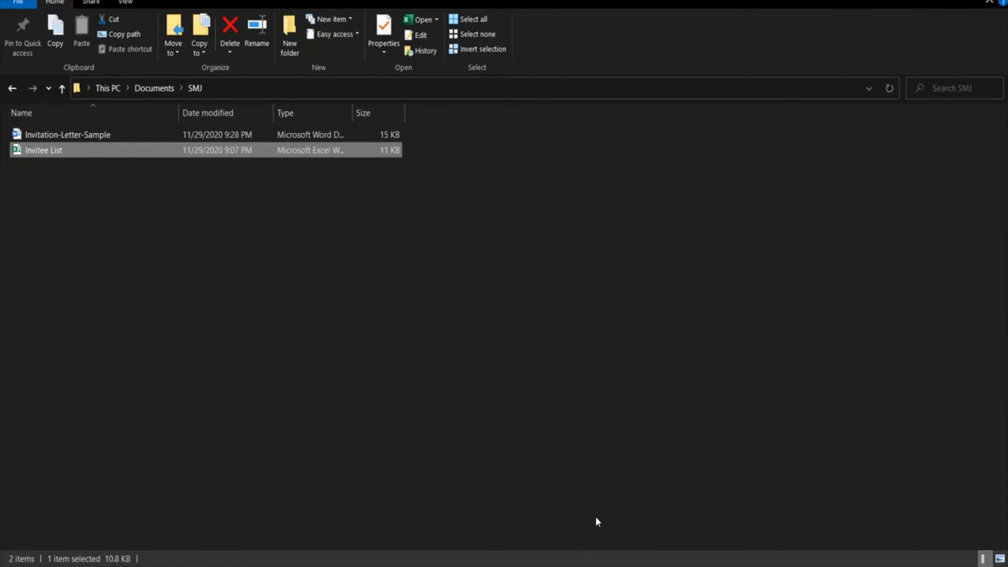
{"action": "key", "text": "alt+Tab"}
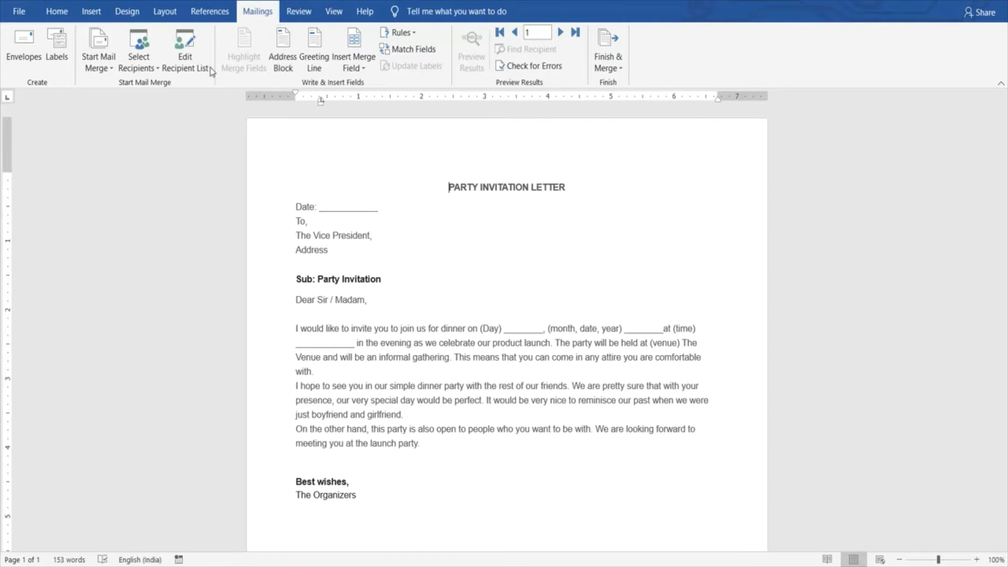
Review the mail merge recipient list across all its columns and rows, and accept it with every recipient included
{"action": "left_click", "coordinate": [156, 66]}
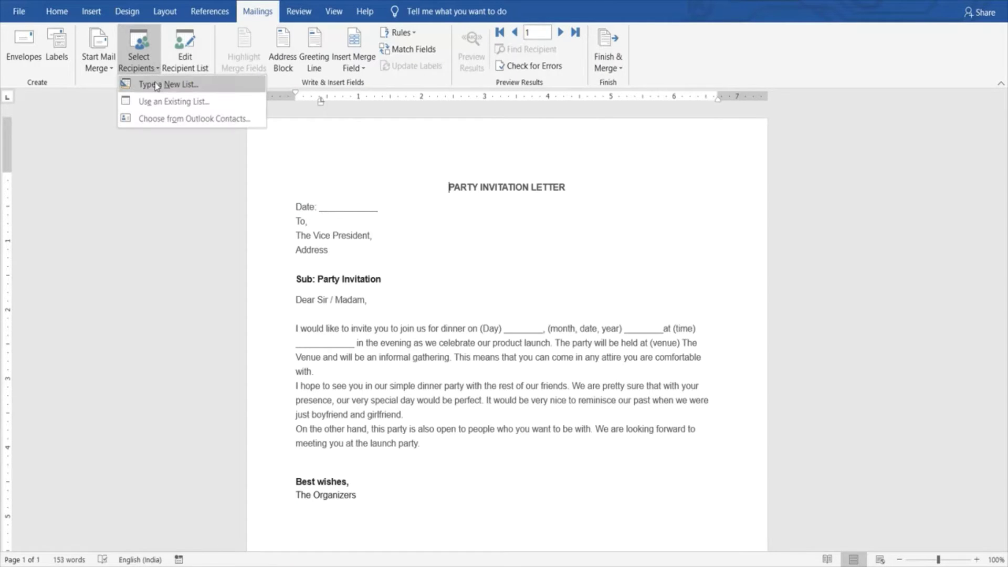
{"action": "left_click", "coordinate": [181, 45]}
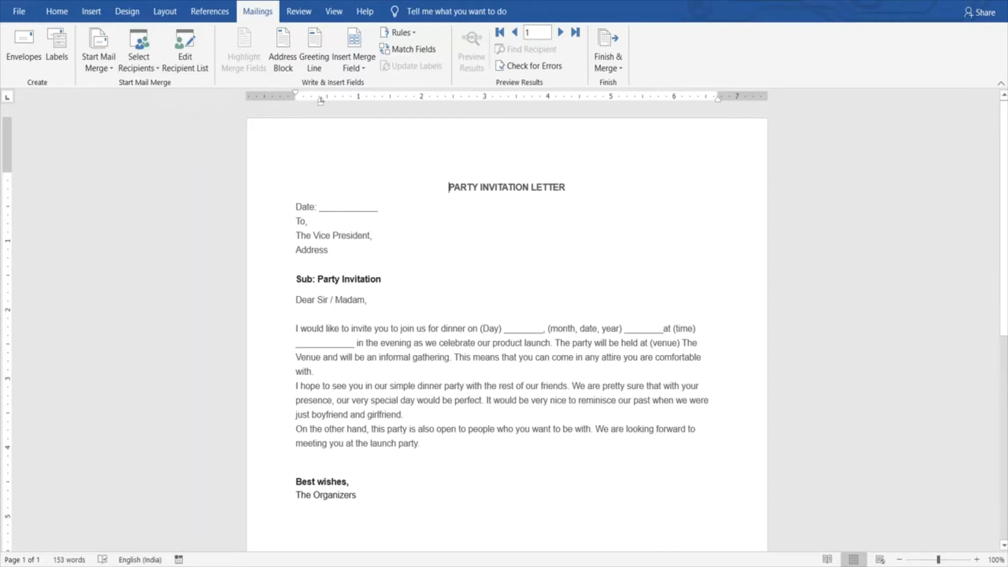
{"action": "left_click", "coordinate": [189, 70]}
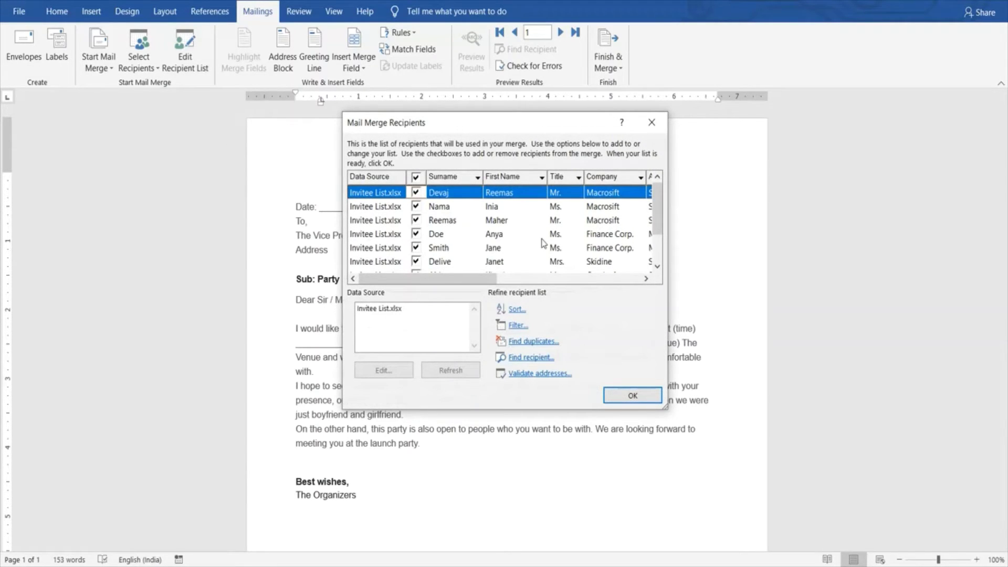
{"action": "left_click", "coordinate": [638, 278]}
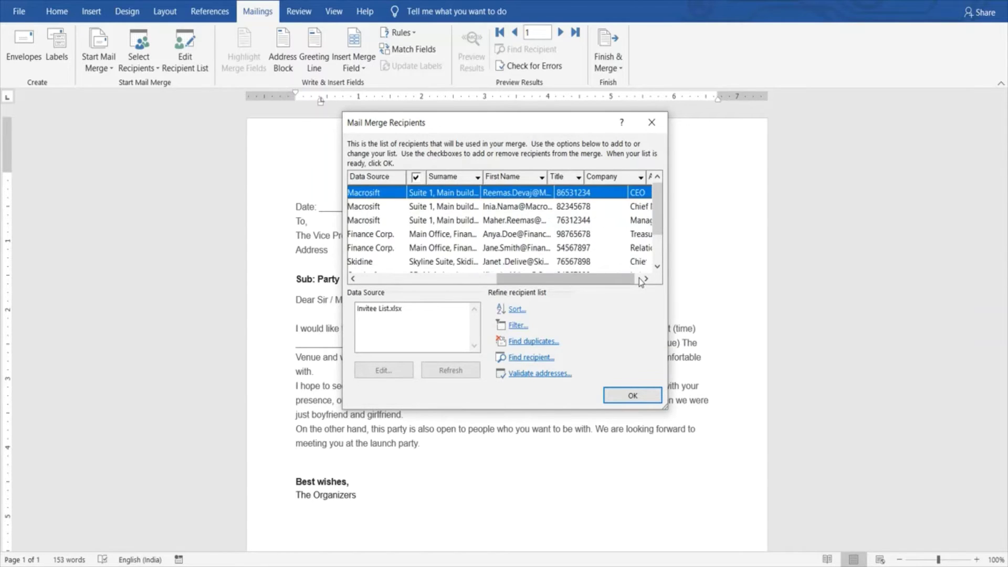
{"action": "left_click", "coordinate": [457, 279]}
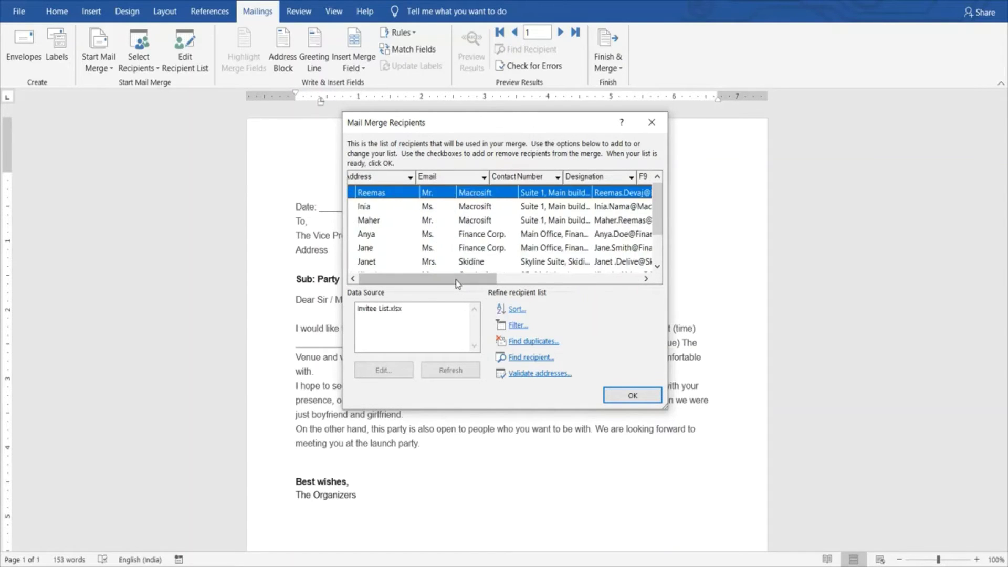
{"action": "left_click", "coordinate": [457, 279]}
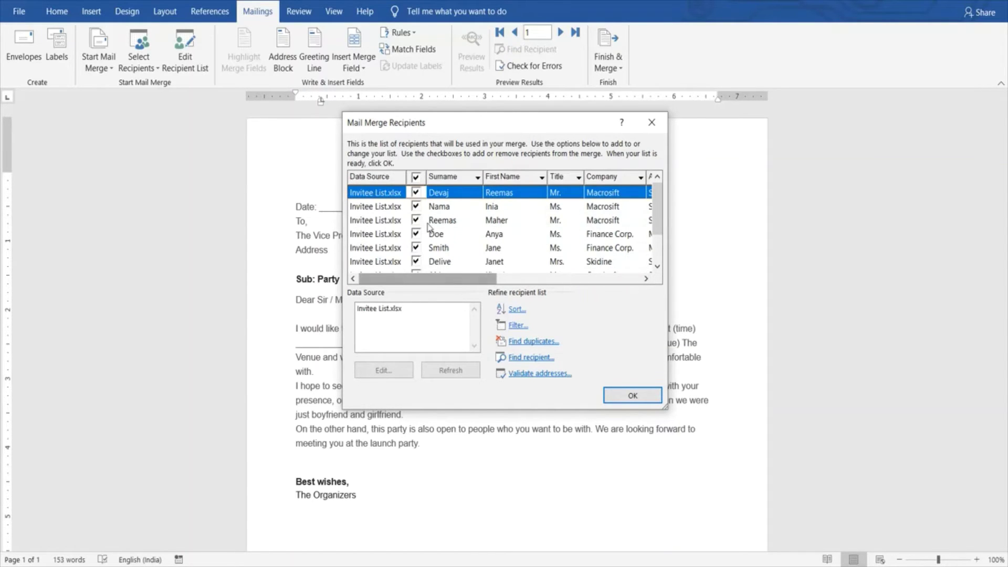
{"action": "left_click", "coordinate": [657, 259]}
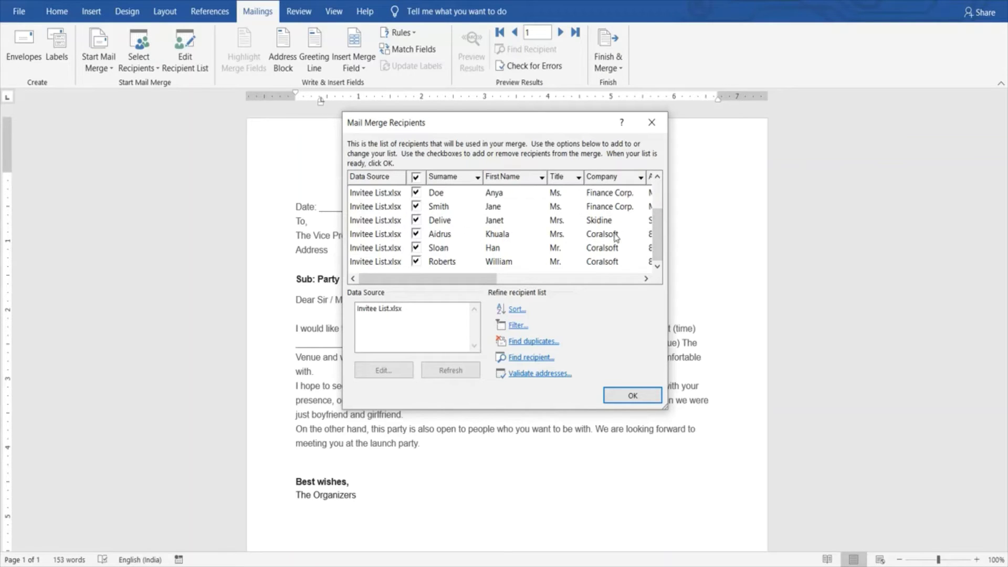
{"action": "left_click", "coordinate": [632, 397]}
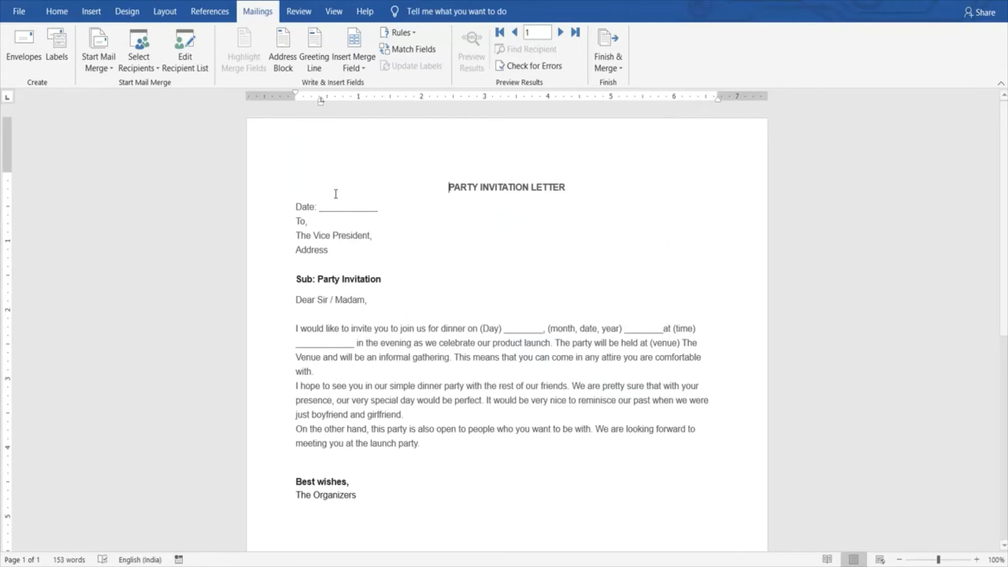
Replace "The Vice President" in the letter's addressee lines with the Designation merge field, keeping the comma after it
{"action": "left_click", "coordinate": [318, 235]}
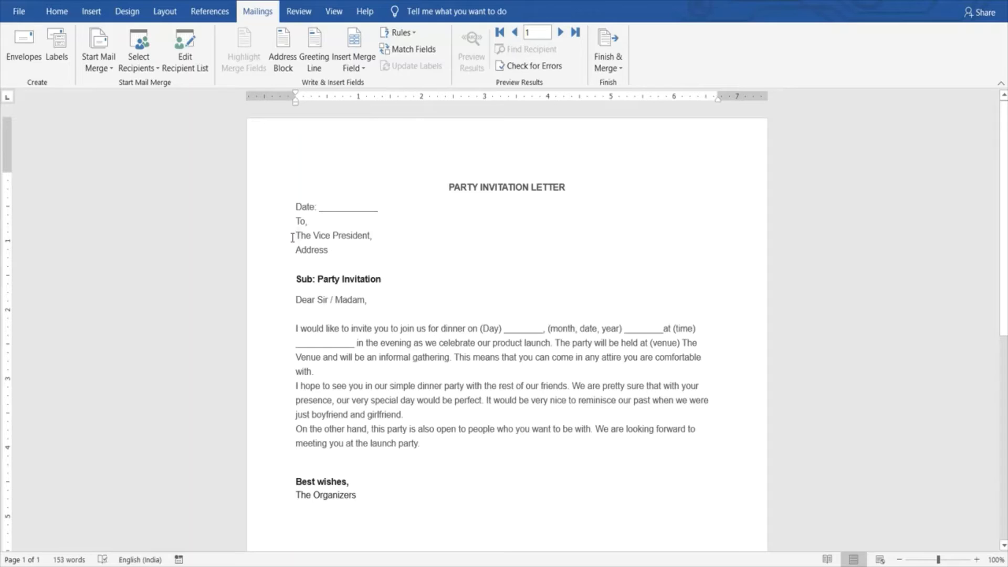
{"action": "key", "text": "shift+Right"}
{"action": "key", "text": "shift+Right"}
{"action": "key", "text": "shift+Right"}
{"action": "key", "text": "shift+Right"}
{"action": "key", "text": "shift+Right"}
{"action": "key", "text": "shift+Right"}
{"action": "key", "text": "shift+Right"}
{"action": "key", "text": "shift+Right"}
{"action": "key", "text": "shift+Right"}
{"action": "key", "text": "shift+Right"}
{"action": "key", "text": "shift+Right"}
{"action": "key", "text": "shift+Right"}
{"action": "key", "text": "shift+Right"}
{"action": "key", "text": "shift+Right"}
{"action": "key", "text": "shift+Right"}
{"action": "key", "text": "shift+Right"}
{"action": "key", "text": "shift+Right"}
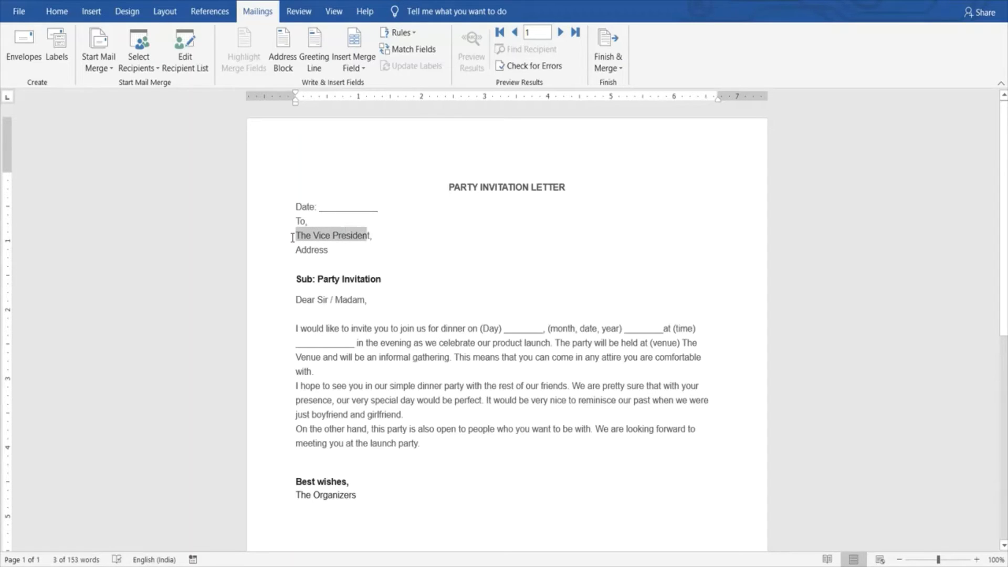
{"action": "key", "text": "shift+Right"}
{"action": "key", "text": "Delete"}
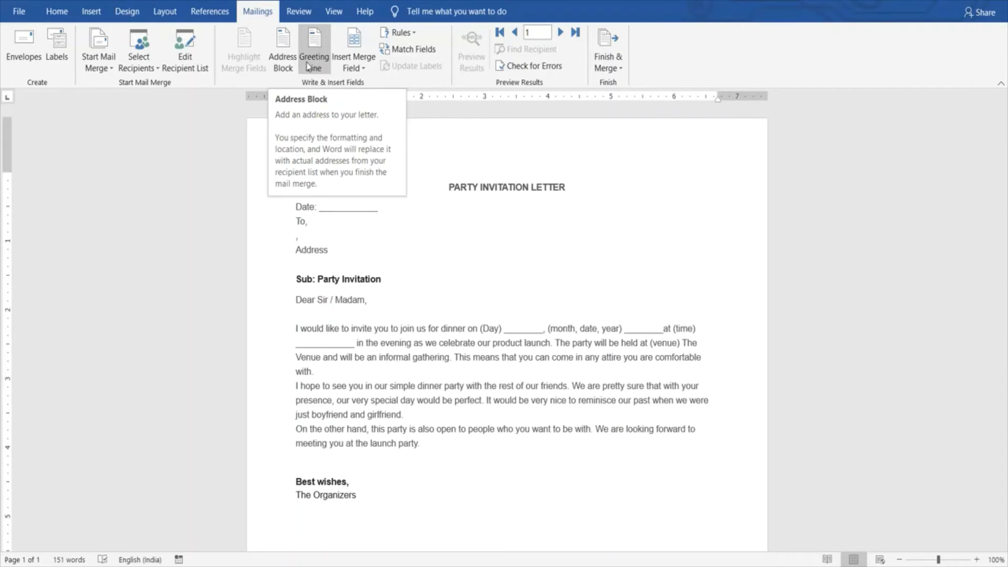
{"action": "left_click", "coordinate": [361, 71]}
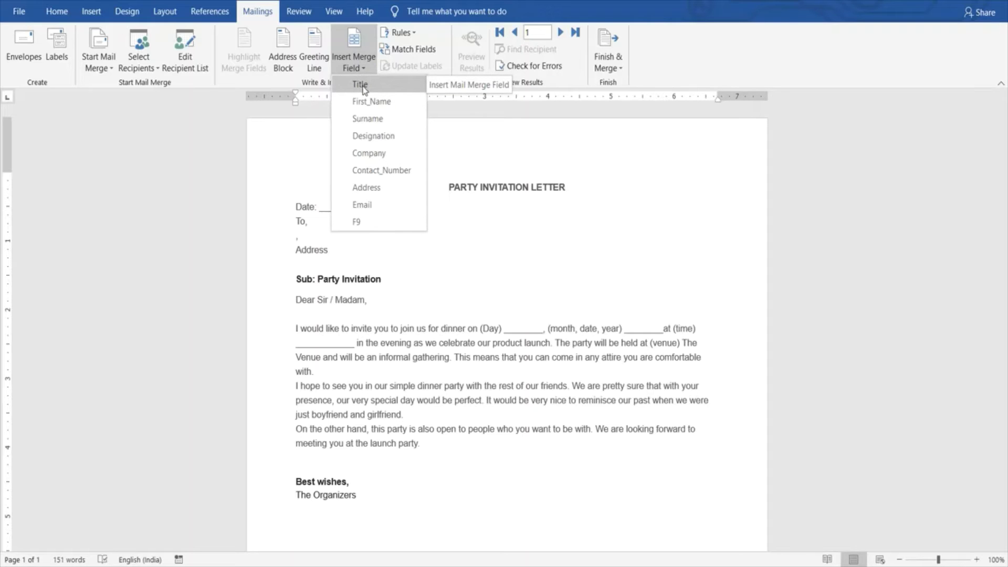
{"action": "left_click", "coordinate": [366, 134]}
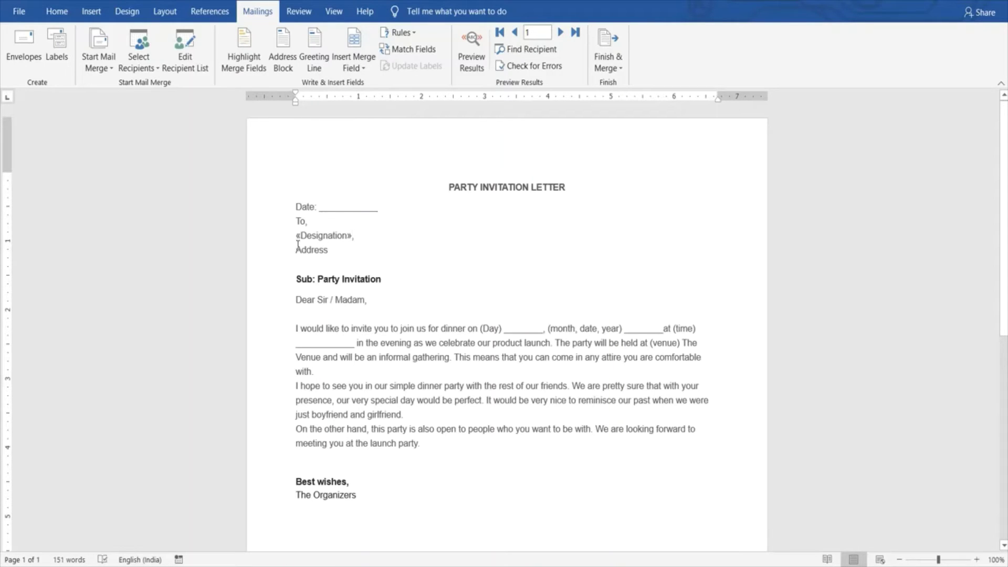
Insert the Company merge field on a new line directly below the Designation field
{"action": "key", "text": "Return"}
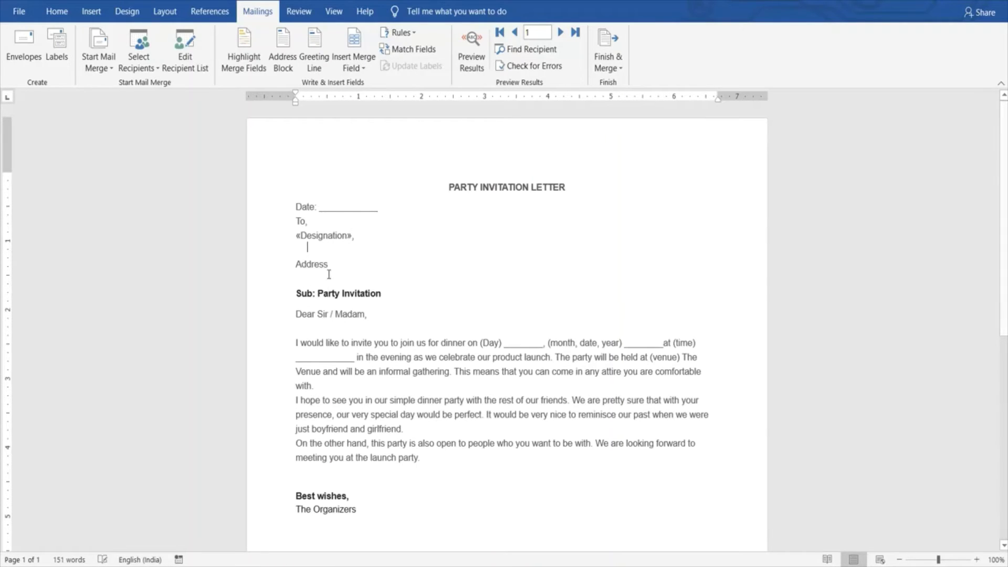
{"action": "left_click", "coordinate": [367, 67]}
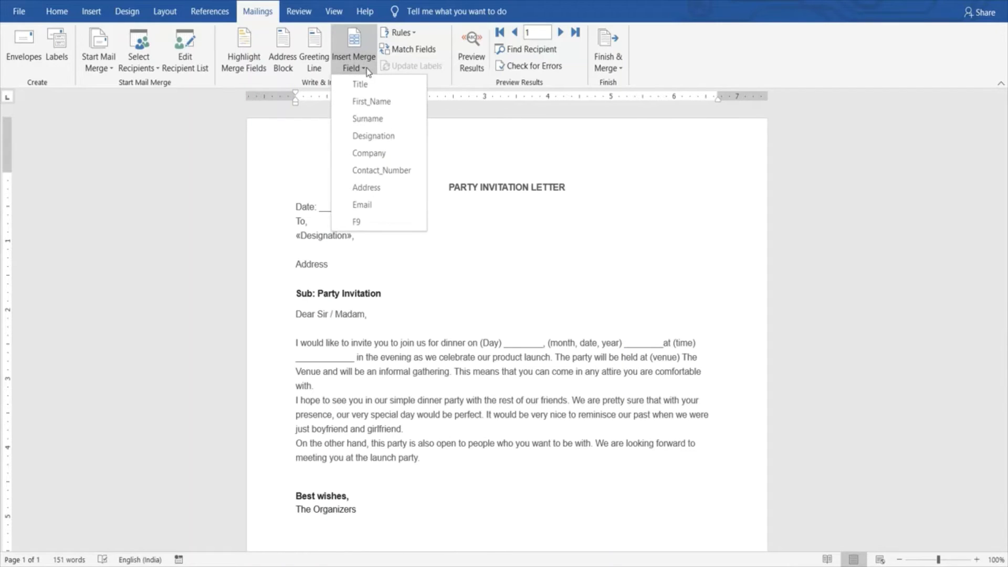
{"action": "left_click", "coordinate": [381, 154]}
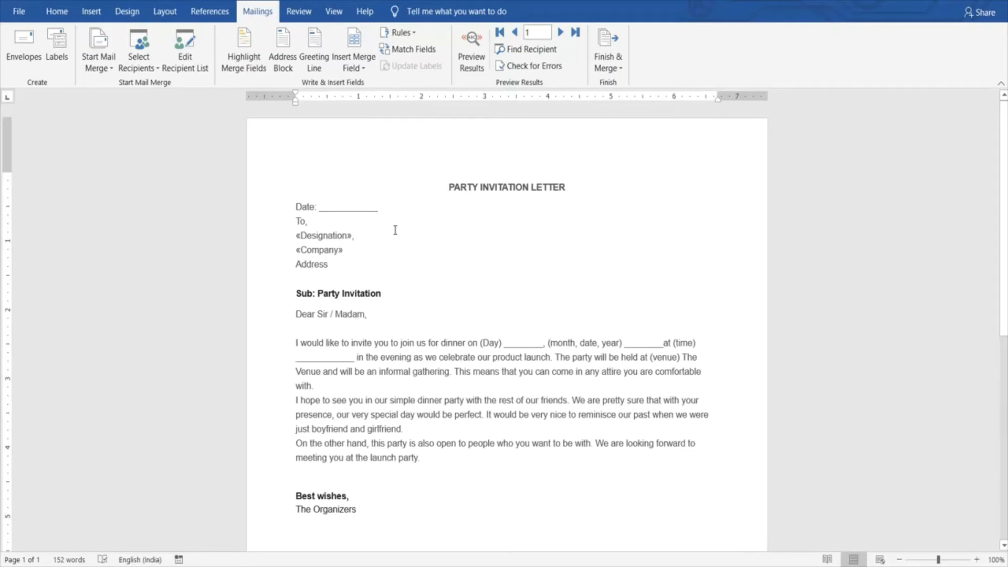
Replace the Address placeholder line with the Contact_Number merge field and add a new line below it
{"action": "key", "text": "shift+End"}
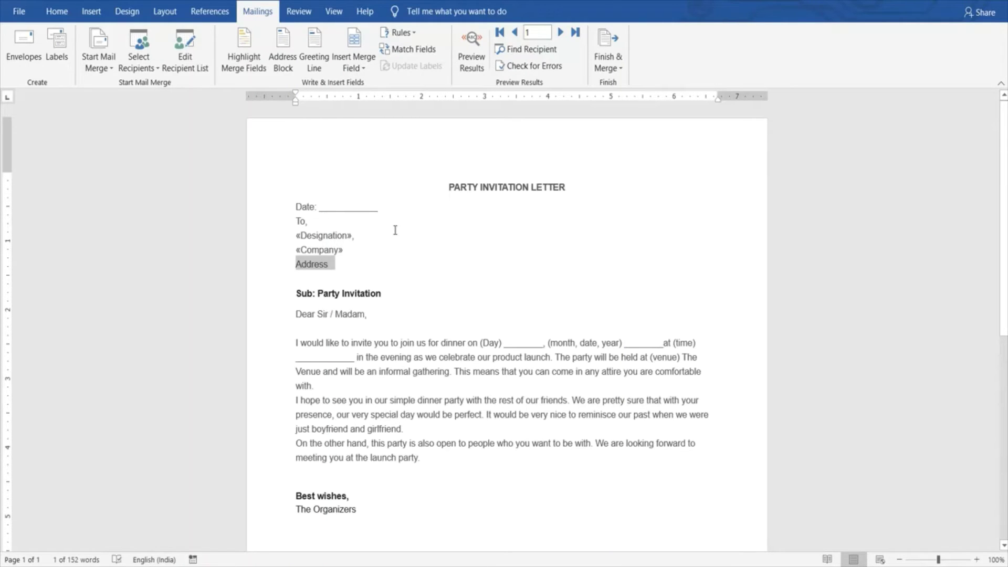
{"action": "key", "text": "Delete"}
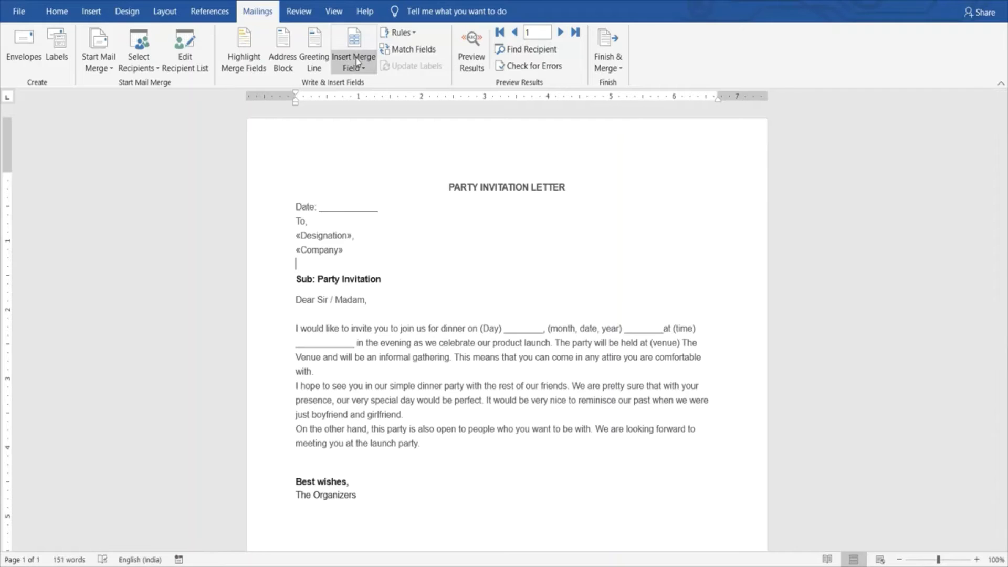
{"action": "left_click", "coordinate": [353, 65]}
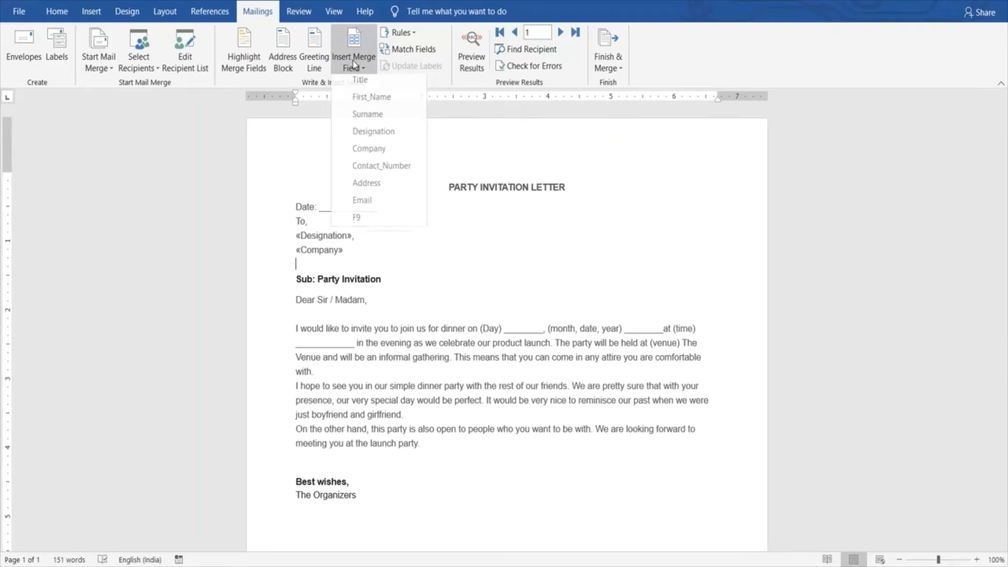
{"action": "left_click", "coordinate": [373, 180]}
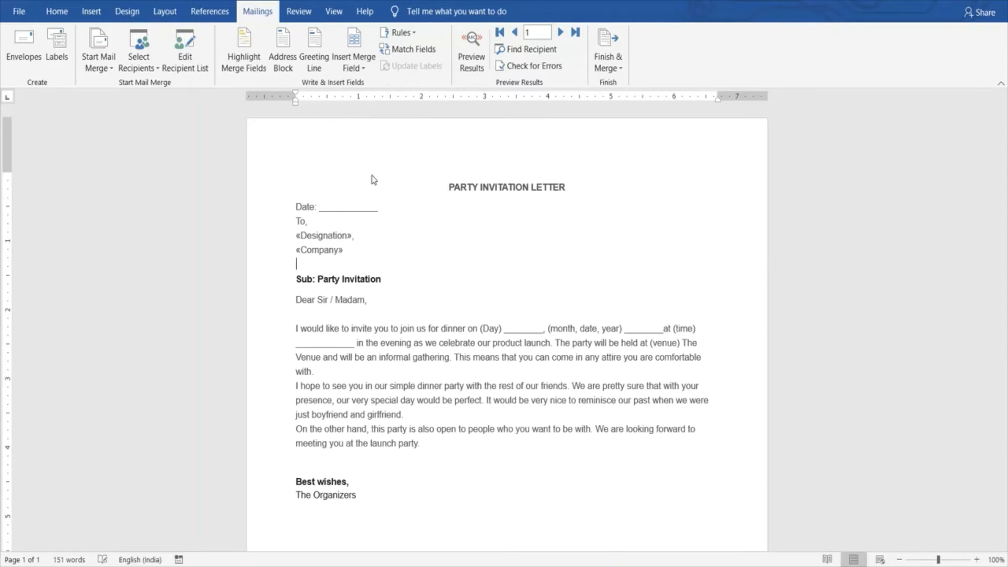
{"action": "key", "text": "Return"}
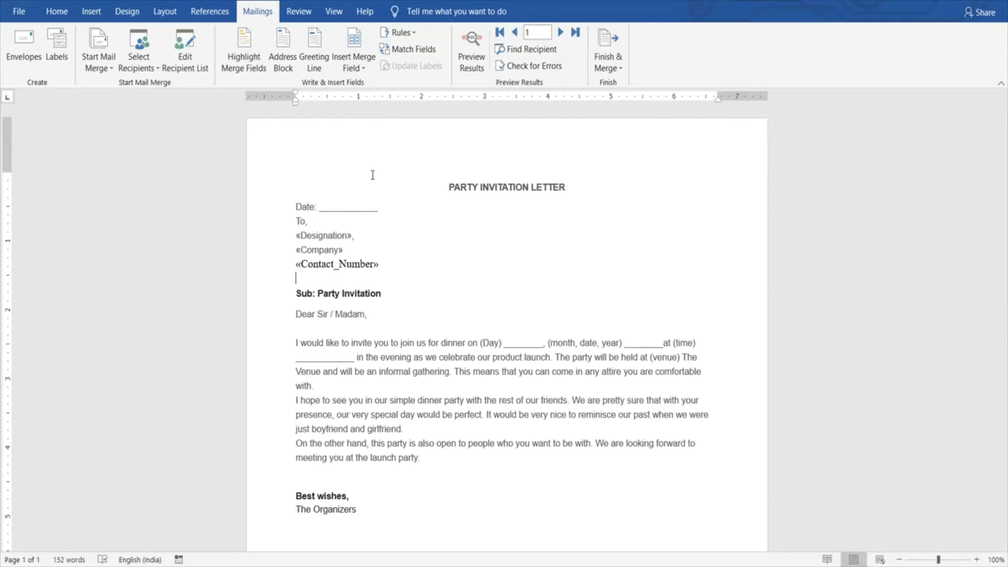
Insert the Email merge field on a new line between the Company and Contact_Number fields
{"action": "key", "text": "BackSpace"}
{"action": "key", "text": "Return"}
{"action": "left_click", "coordinate": [369, 71]}
{"action": "left_click", "coordinate": [356, 254]}
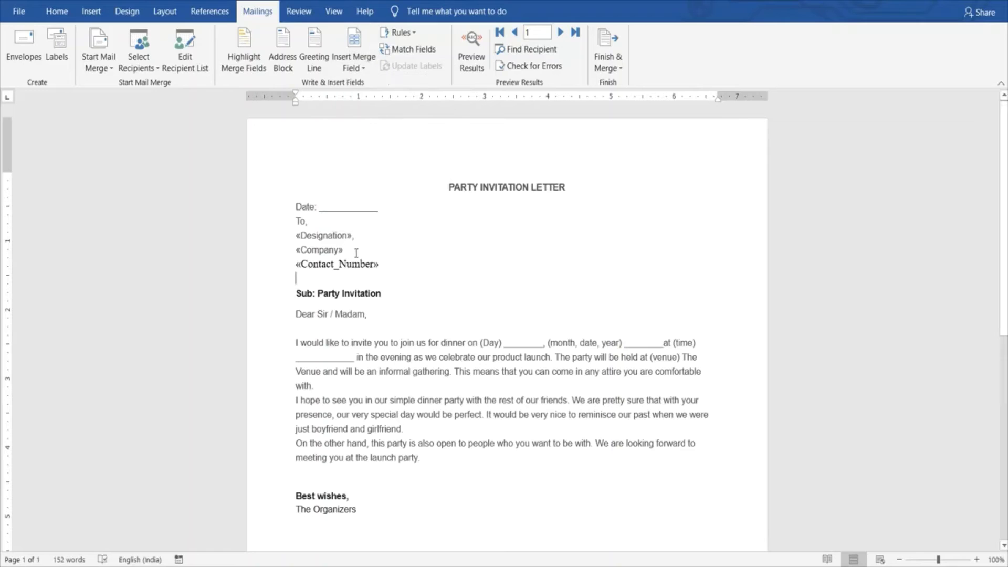
{"action": "key", "text": "Return"}
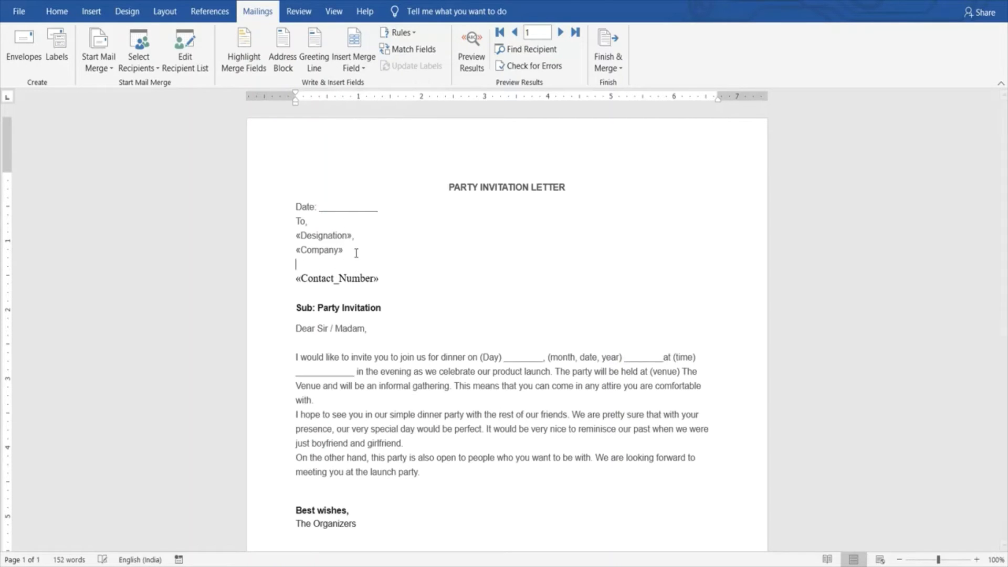
{"action": "left_click", "coordinate": [368, 66]}
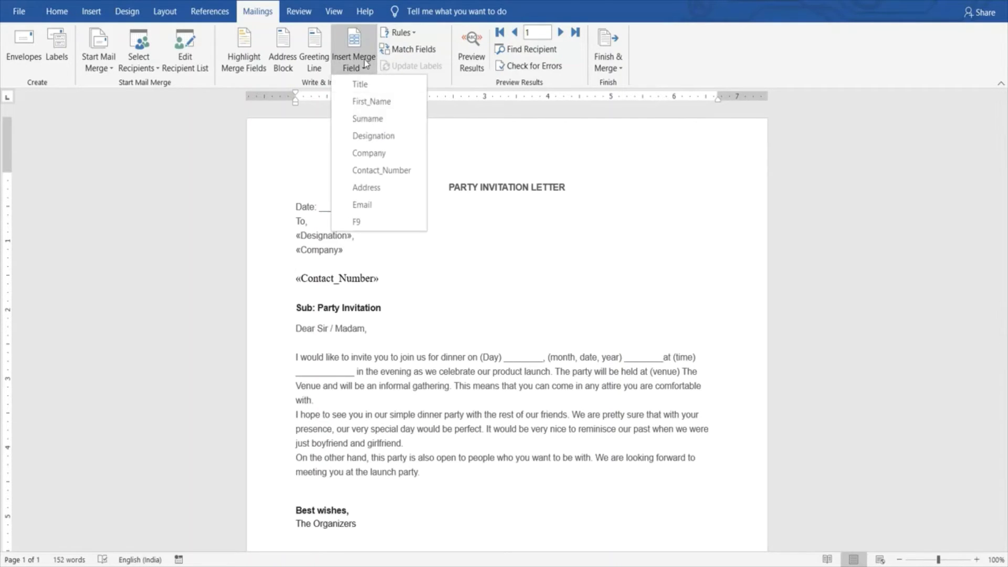
{"action": "left_click", "coordinate": [370, 206]}
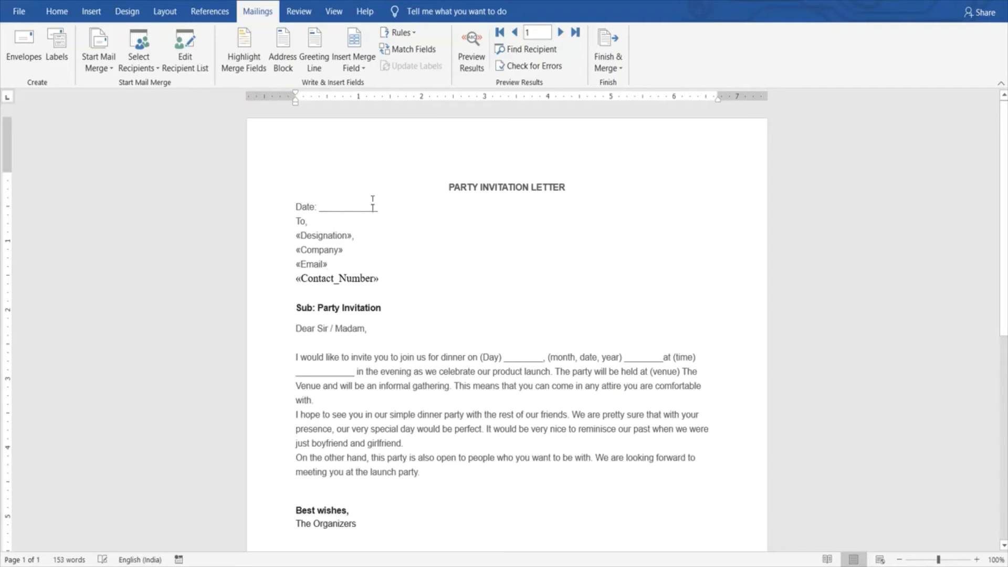
Copy the Email field's formatting onto the Contact_Number field with Format Painter
{"action": "left_click", "coordinate": [273, 265]}
{"action": "left_click", "coordinate": [57, 11]}
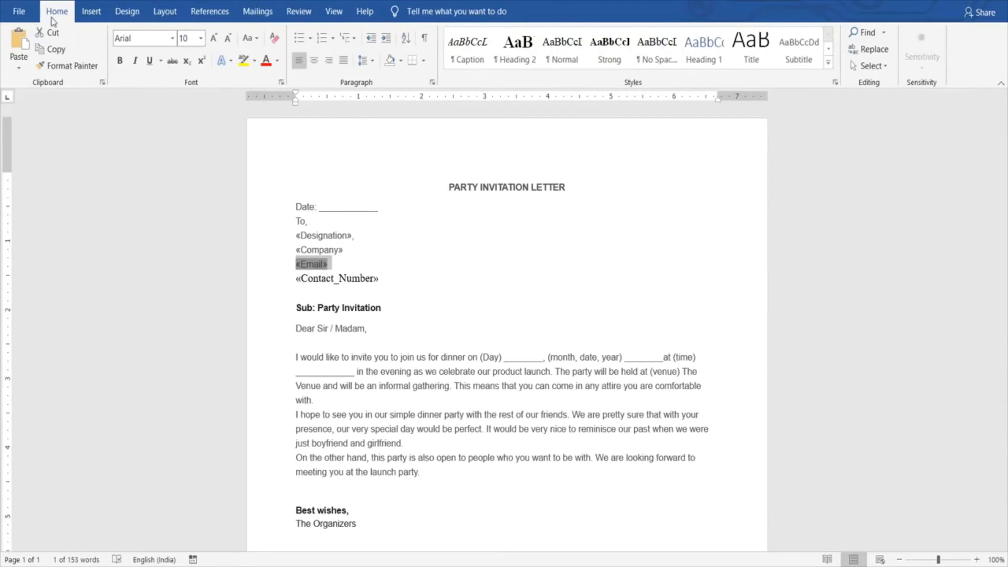
{"action": "left_click", "coordinate": [51, 64]}
{"action": "left_click", "coordinate": [265, 284]}
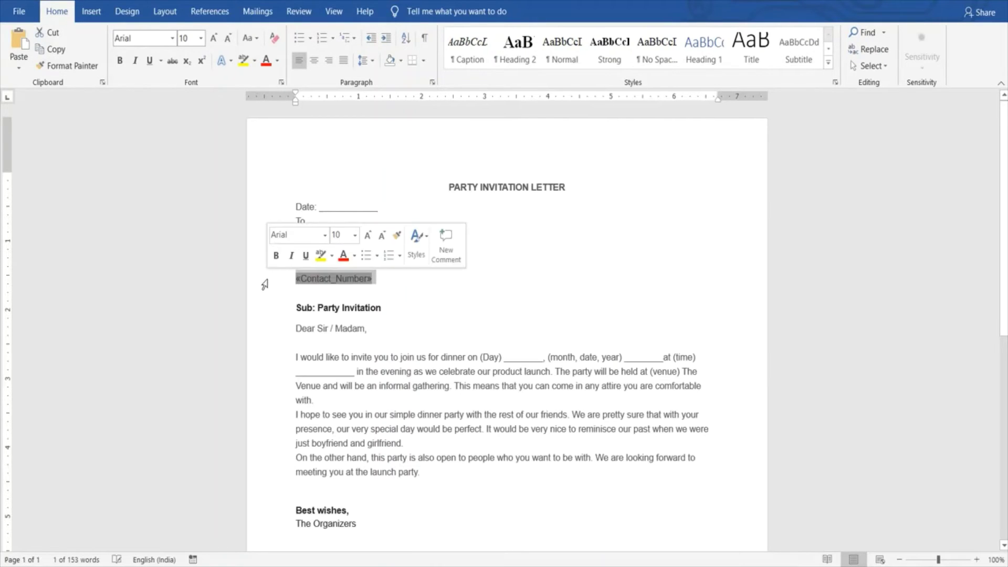
Insert the Address merge field on a new line directly below the Contact_Number field
{"action": "left_click", "coordinate": [257, 11]}
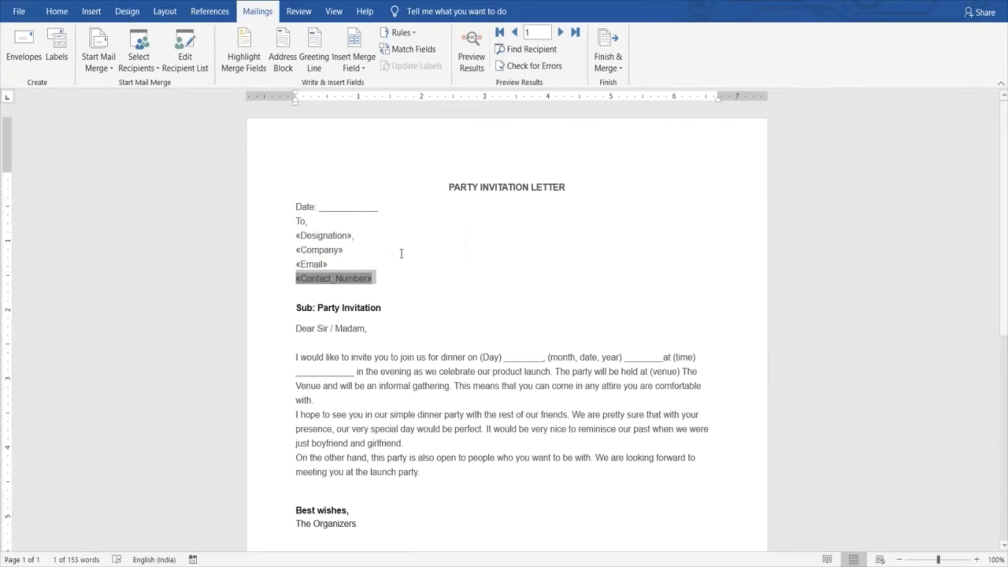
{"action": "left_click", "coordinate": [403, 278]}
{"action": "key", "text": "Return"}
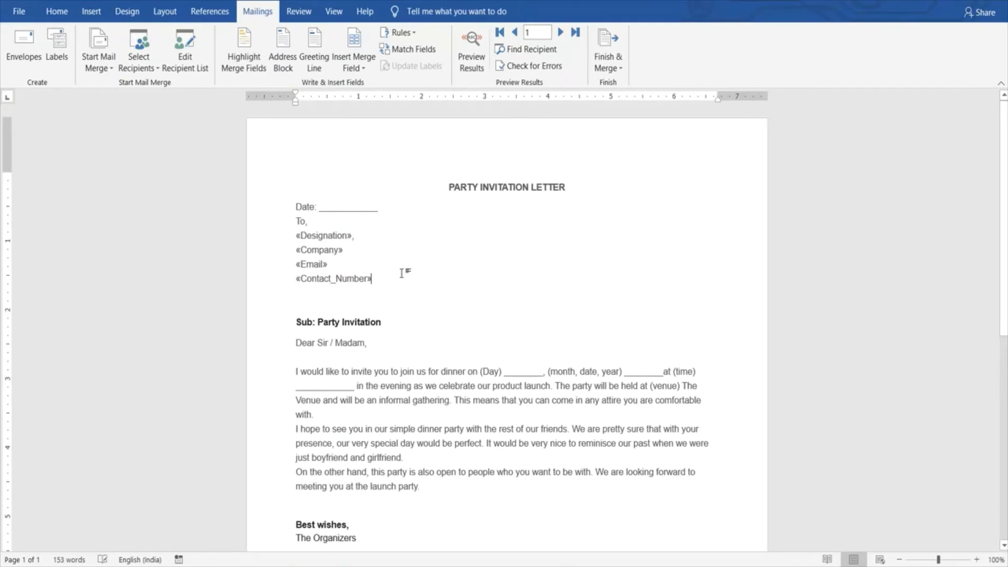
{"action": "left_click", "coordinate": [361, 58]}
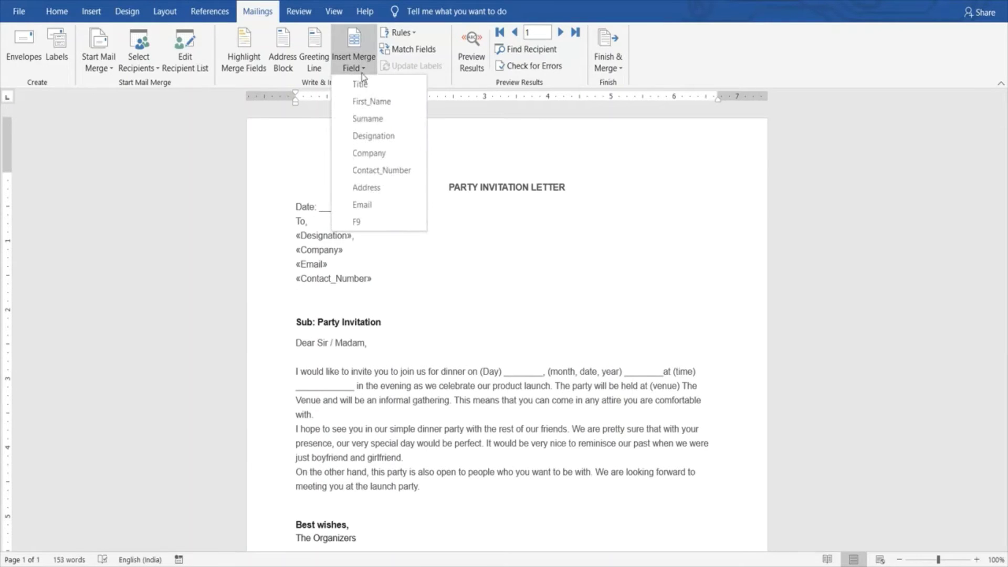
{"action": "left_click", "coordinate": [364, 188]}
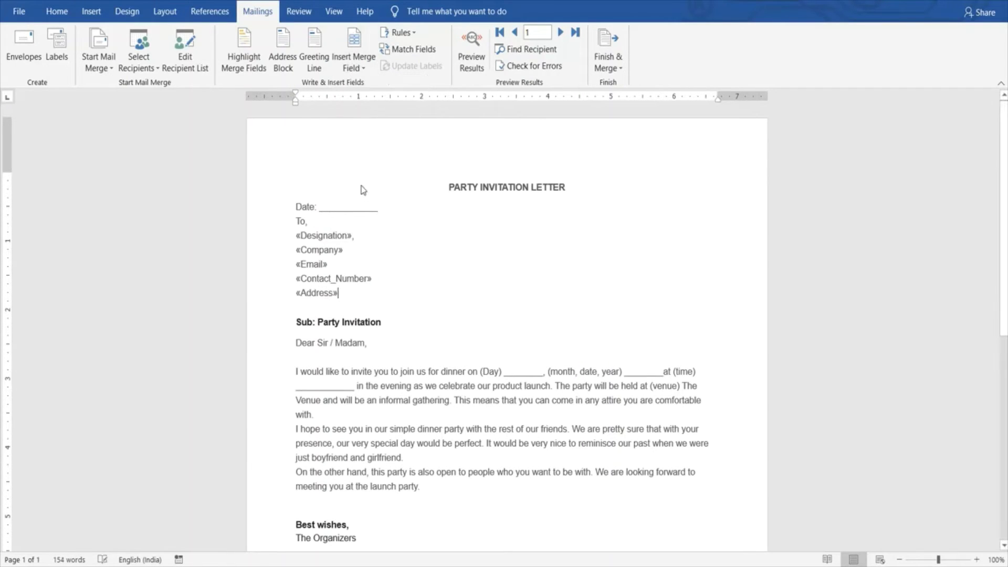
Add a blank line between the "Sub: Party Invitation" line and the salutation
{"action": "left_click", "coordinate": [270, 349]}
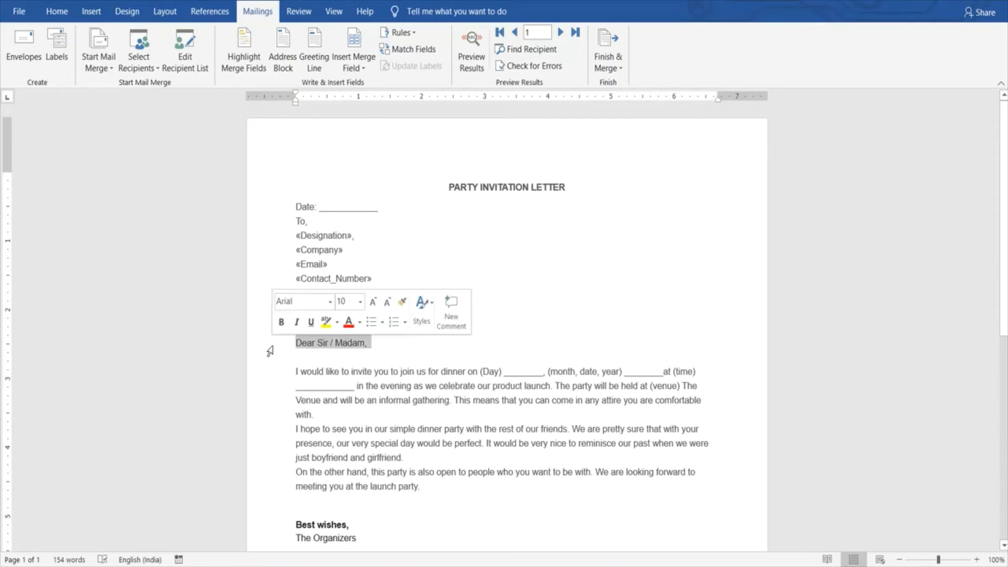
{"action": "left_click", "coordinate": [319, 345]}
{"action": "left_click_drag", "start_coordinate": [321, 345], "coordinate": [353, 345]}
{"action": "left_click", "coordinate": [320, 351]}
{"action": "key", "text": "Left"}
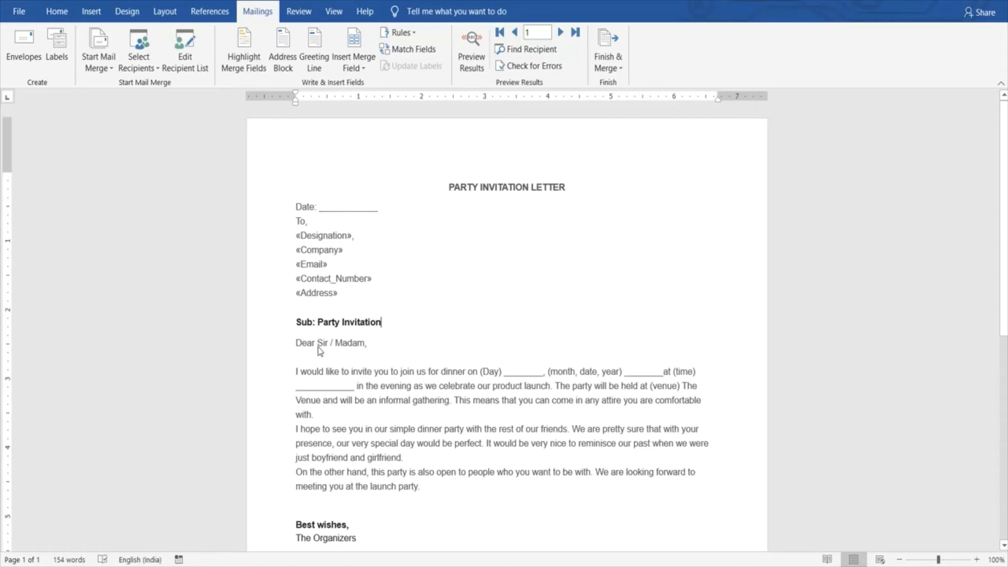
{"action": "key", "text": "Return"}
Delete "Sir / Madam" from the salutation, keeping "Dear" and the comma
{"action": "left_click", "coordinate": [317, 351]}
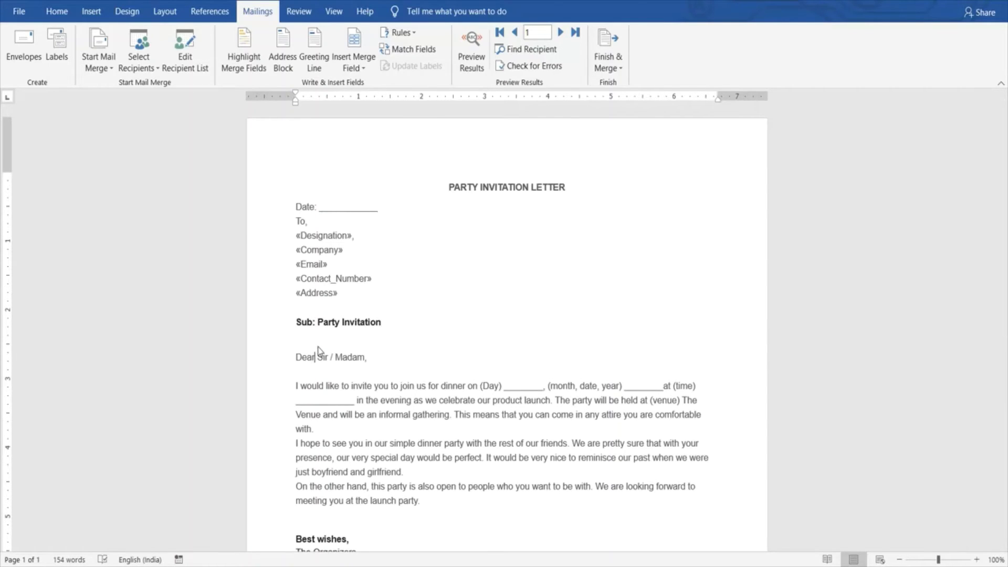
{"action": "key", "text": "shift+Right"}
{"action": "key", "text": "shift+Right"}
{"action": "key", "text": "shift+Right"}
{"action": "key", "text": "shift+Right"}
{"action": "key", "text": "shift+Right"}
{"action": "key", "text": "shift+Right"}
{"action": "key", "text": "shift+Right"}
{"action": "key", "text": "shift+Right"}
{"action": "key", "text": "shift+Right"}
{"action": "key", "text": "shift+Right"}
{"action": "key", "text": "shift+Right"}
{"action": "key", "text": "shift+Right"}
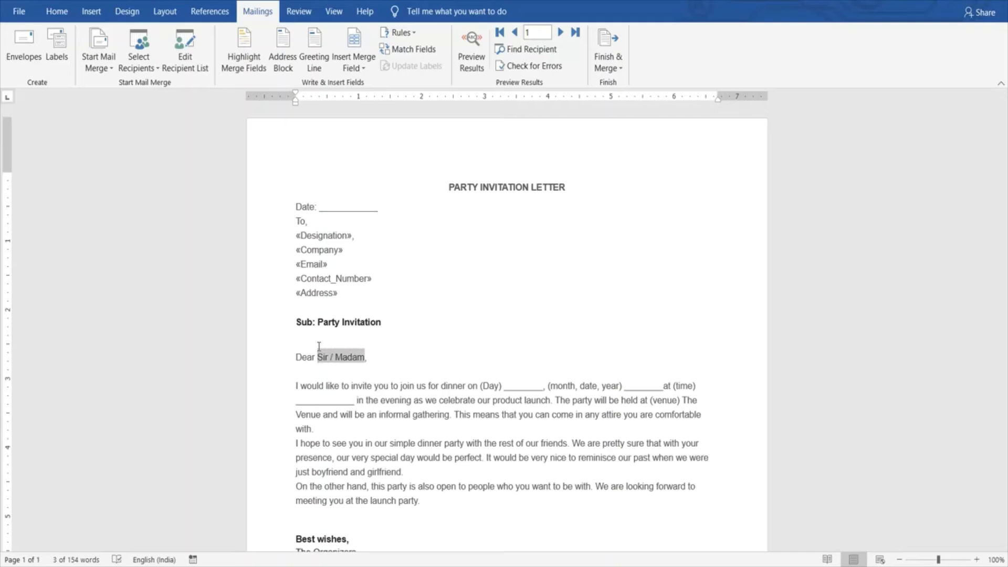
{"action": "key", "text": "Delete"}
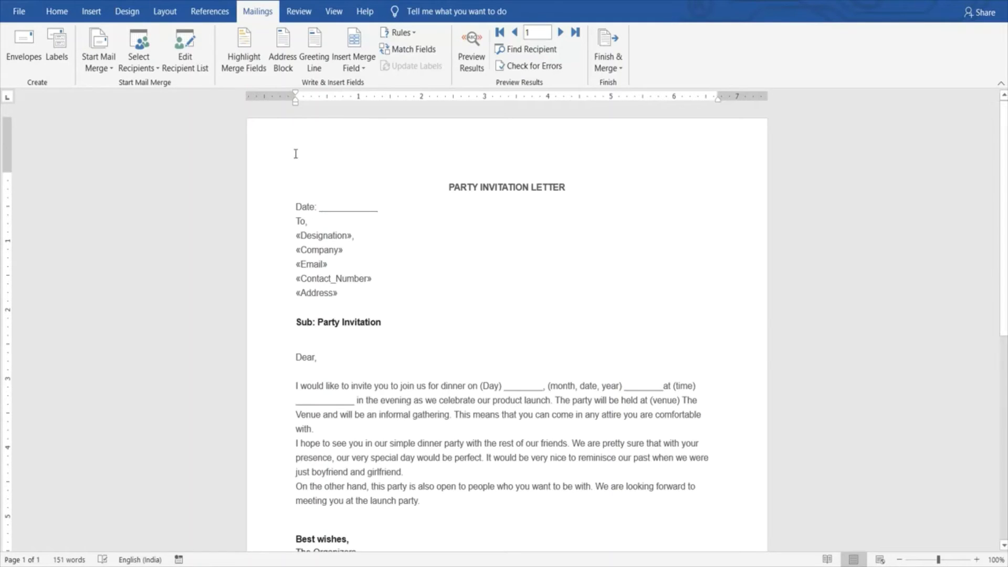
Insert the Title and First_Name merge fields between "Dear" and the comma, with a space after "Dear"
{"action": "left_click", "coordinate": [358, 61]}
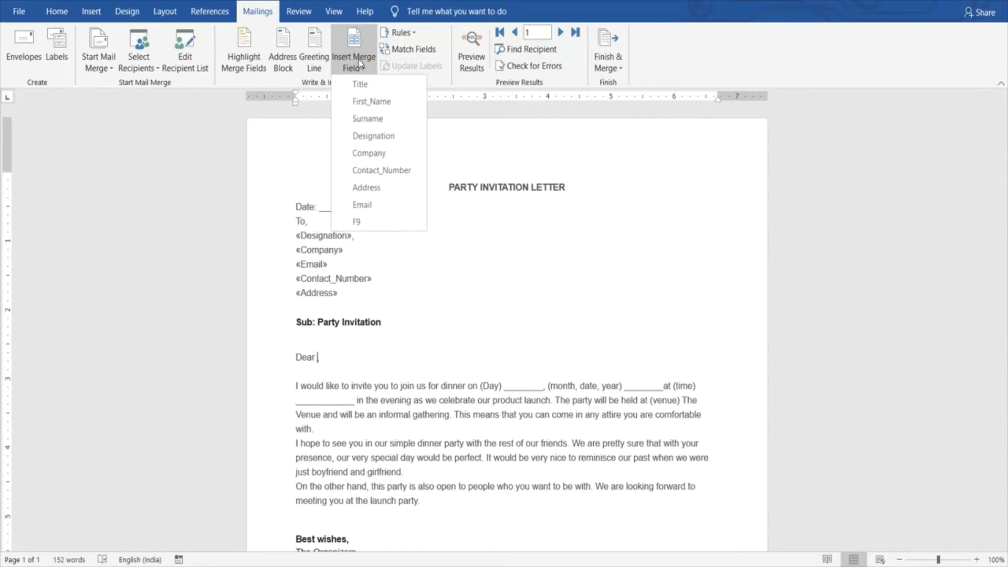
{"action": "left_click", "coordinate": [369, 88]}
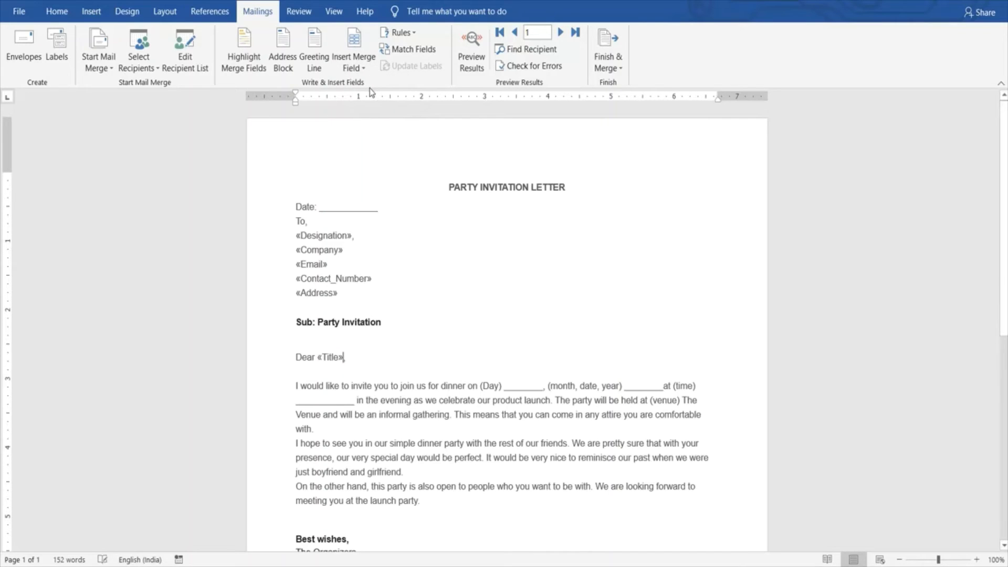
{"action": "left_click", "coordinate": [364, 69]}
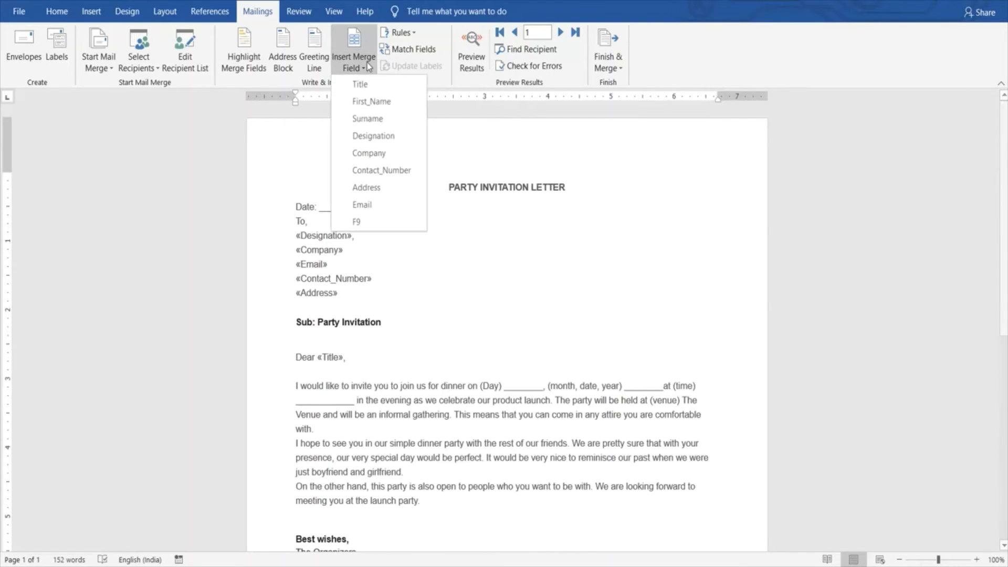
{"action": "left_click", "coordinate": [377, 103]}
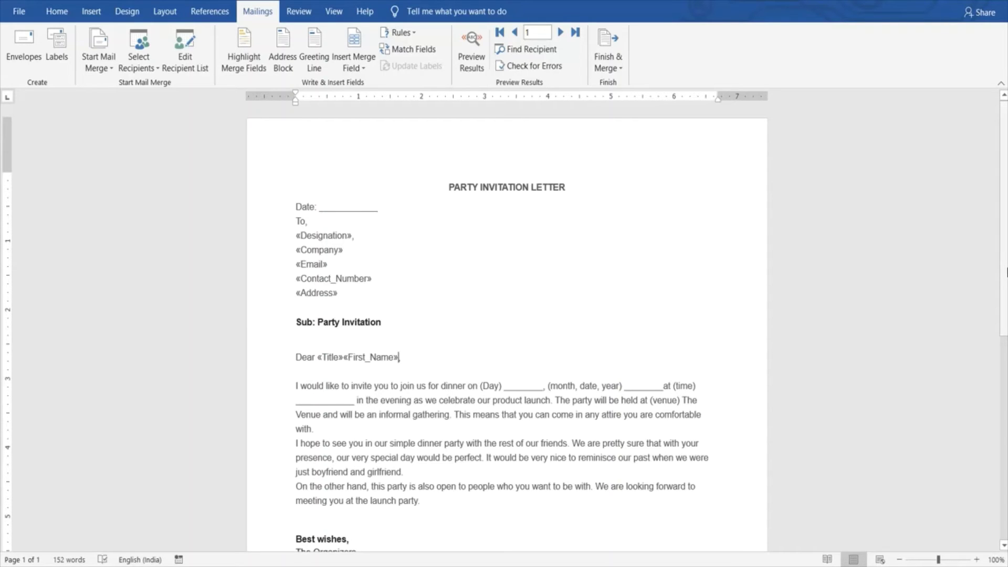
Look over the whole letter, turn on the merge results preview, and page forward through the recipients' letters to record 9
{"action": "scroll", "coordinate": [1004, 278], "scroll_direction": "down", "scroll_amount": 3}
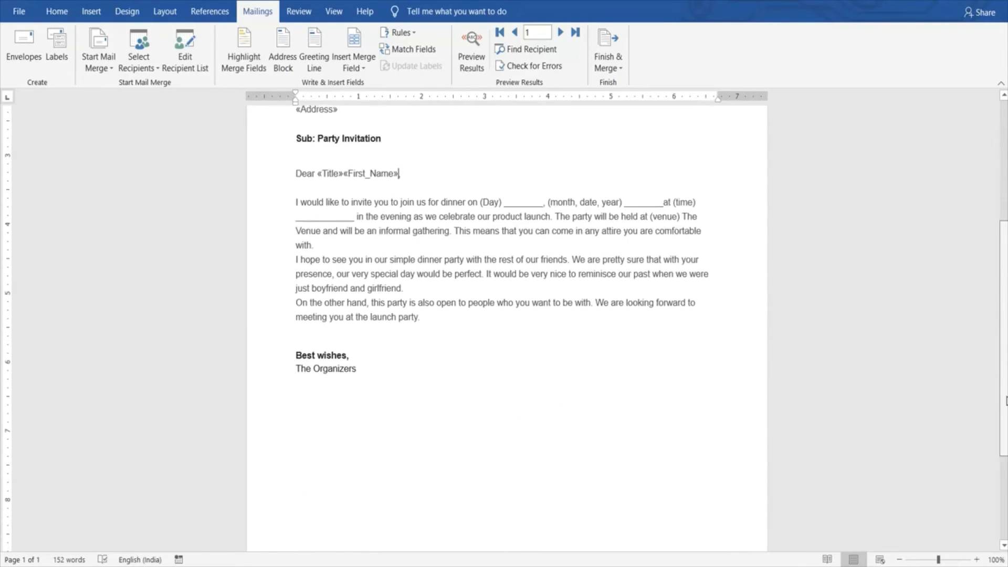
{"action": "scroll", "coordinate": [1005, 292], "scroll_direction": "up", "scroll_amount": 3}
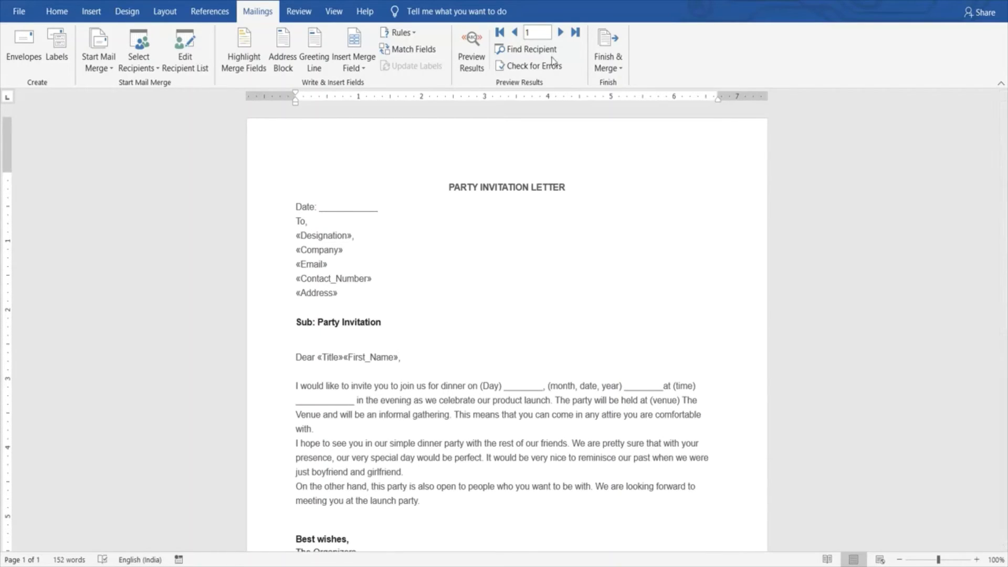
{"action": "left_click", "coordinate": [470, 51]}
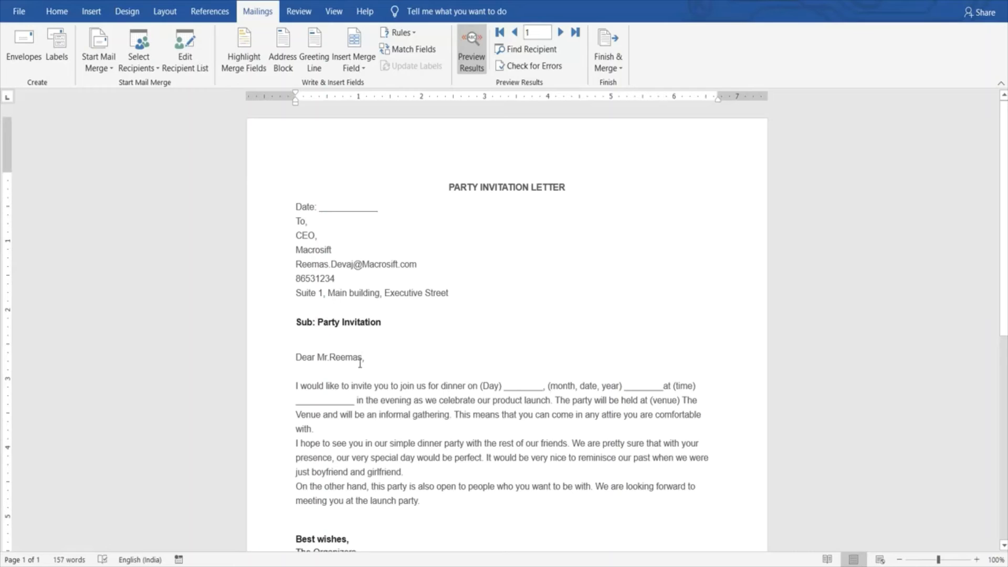
{"action": "left_click", "coordinate": [561, 33]}
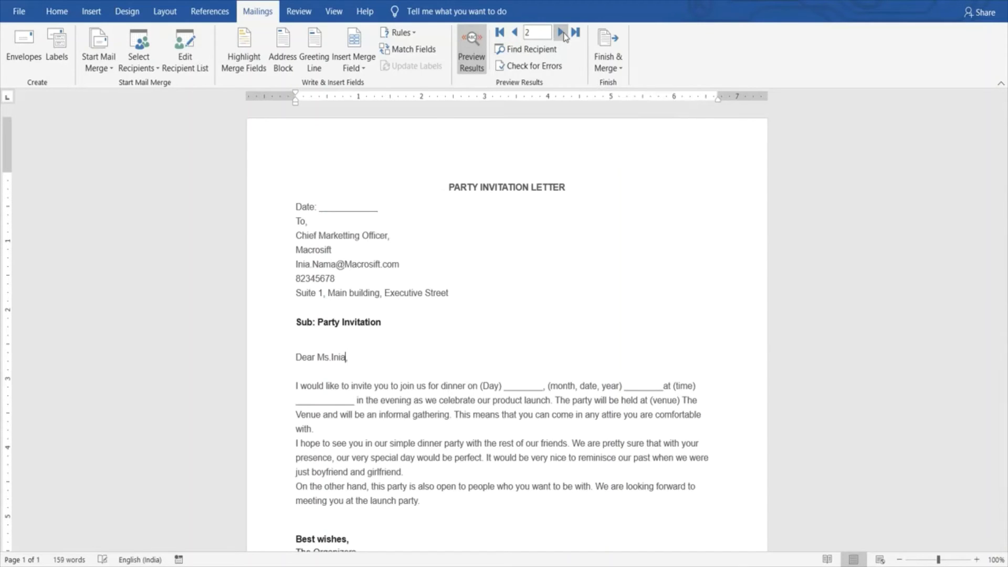
{"action": "left_click", "coordinate": [562, 33]}
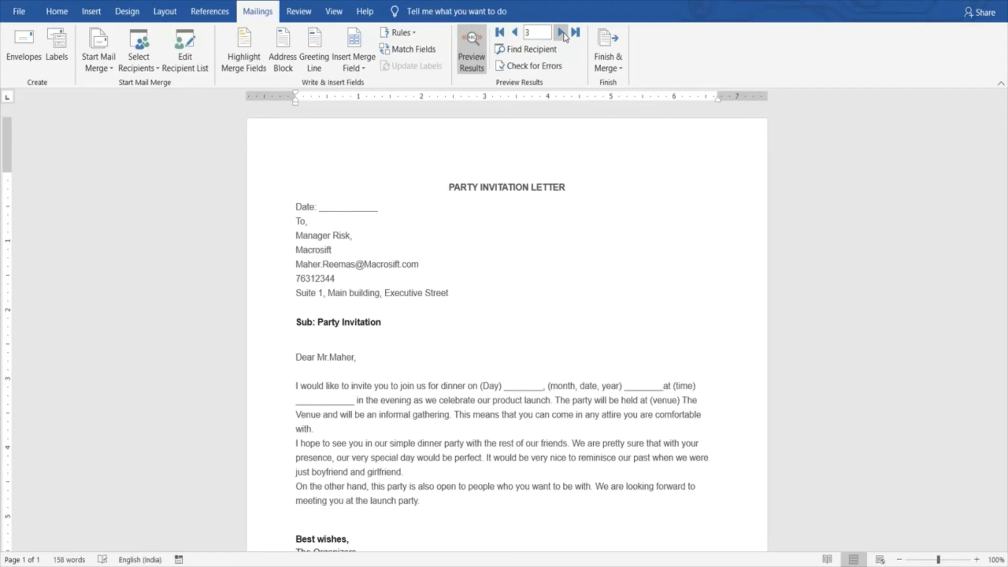
{"action": "left_click", "coordinate": [562, 33]}
{"action": "left_click", "coordinate": [562, 34]}
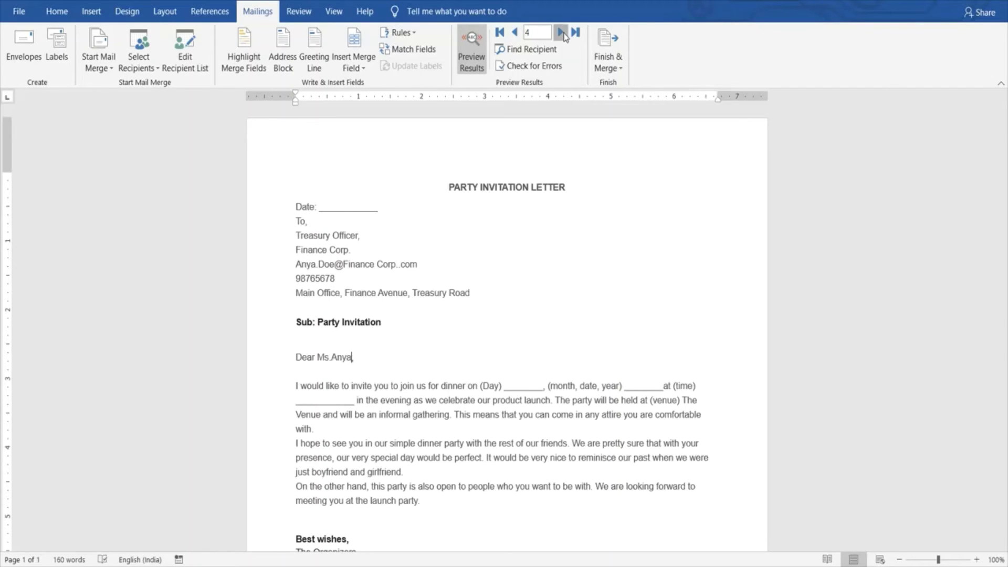
{"action": "left_click", "coordinate": [562, 33]}
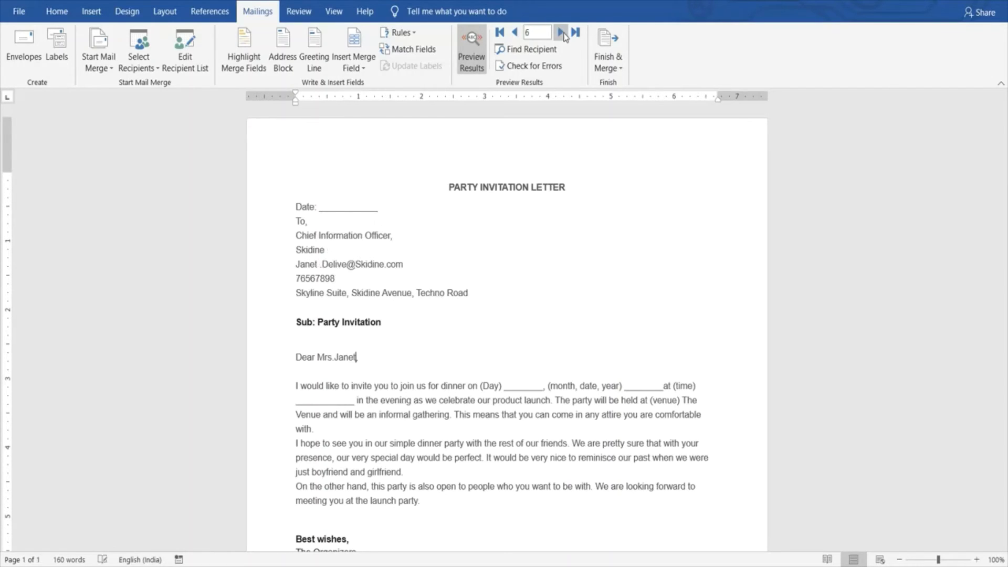
{"action": "left_click", "coordinate": [563, 33]}
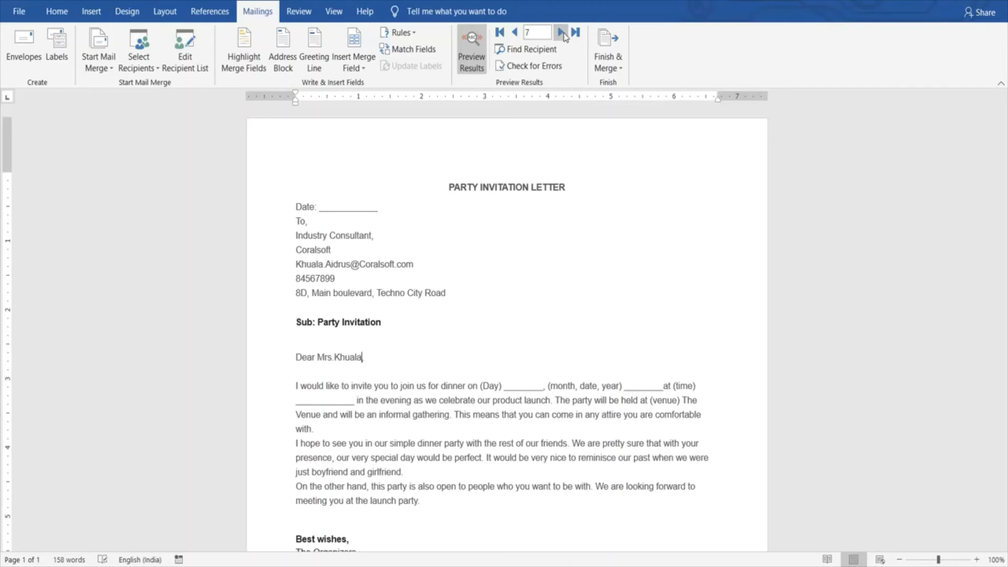
{"action": "left_click", "coordinate": [563, 33]}
{"action": "left_click", "coordinate": [563, 33]}
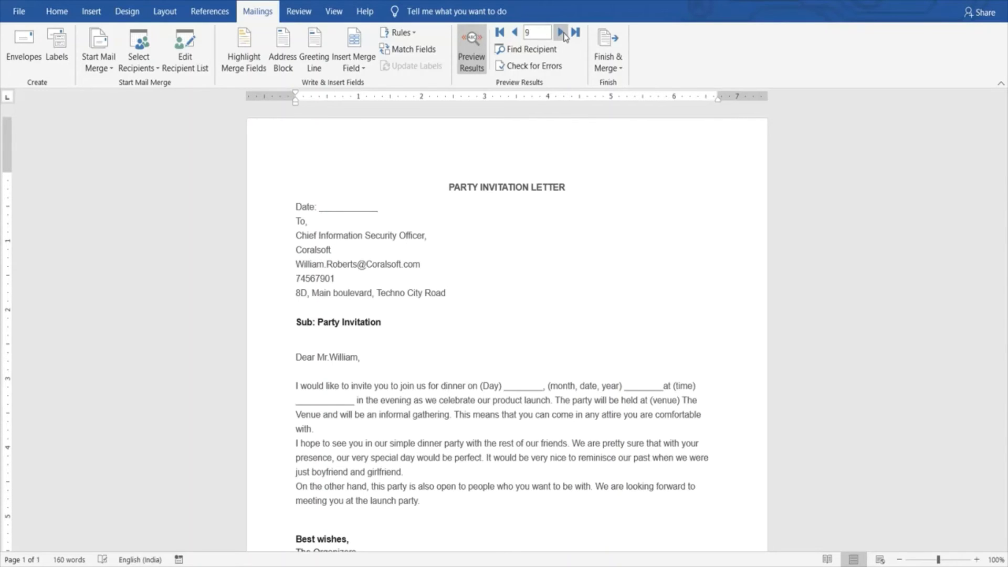
Page back through the previewed letters to the first recipient record
{"action": "left_click", "coordinate": [516, 33]}
{"action": "left_click", "coordinate": [516, 32]}
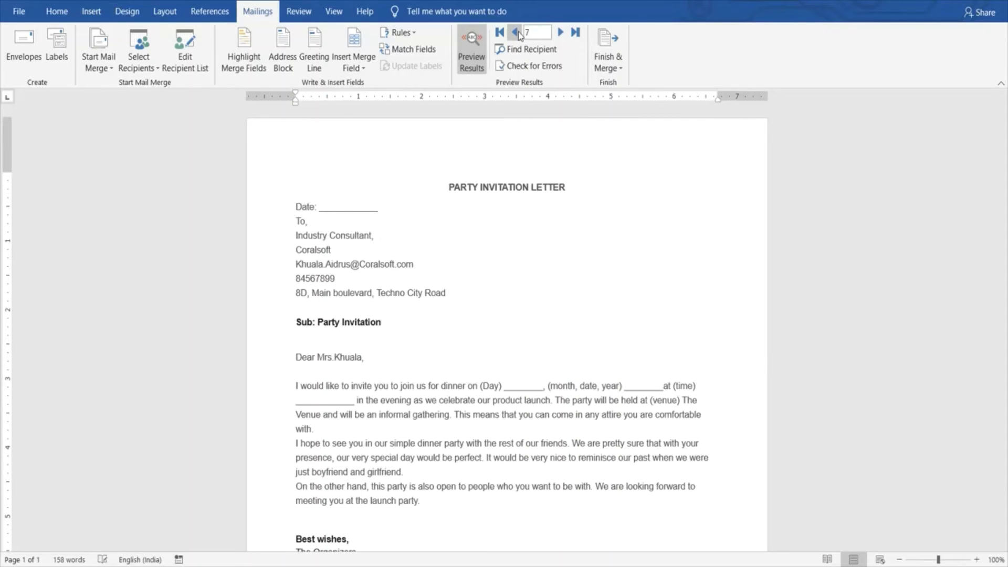
{"action": "left_click", "coordinate": [516, 32]}
{"action": "left_click", "coordinate": [516, 33]}
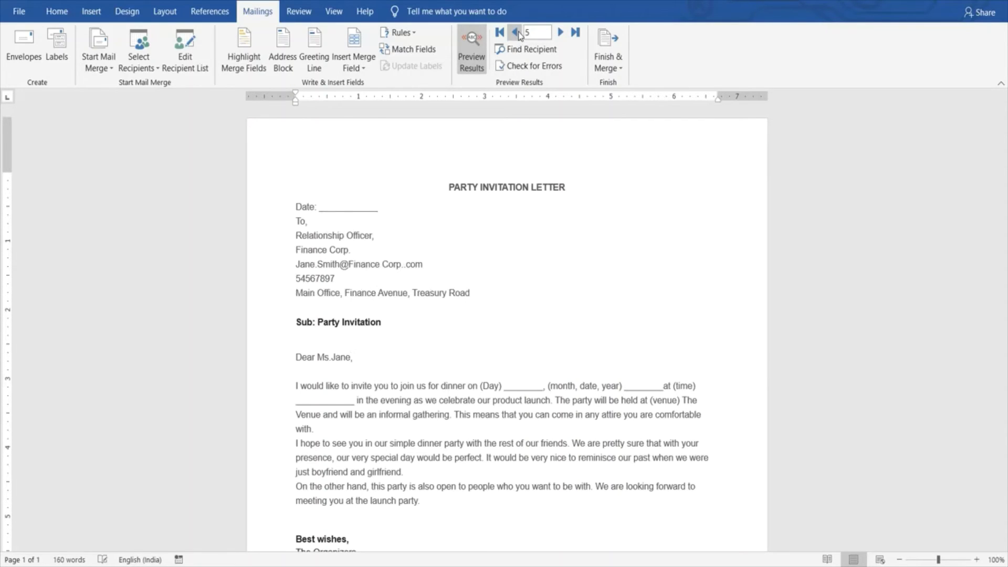
{"action": "left_click", "coordinate": [516, 33]}
{"action": "left_click", "coordinate": [516, 32]}
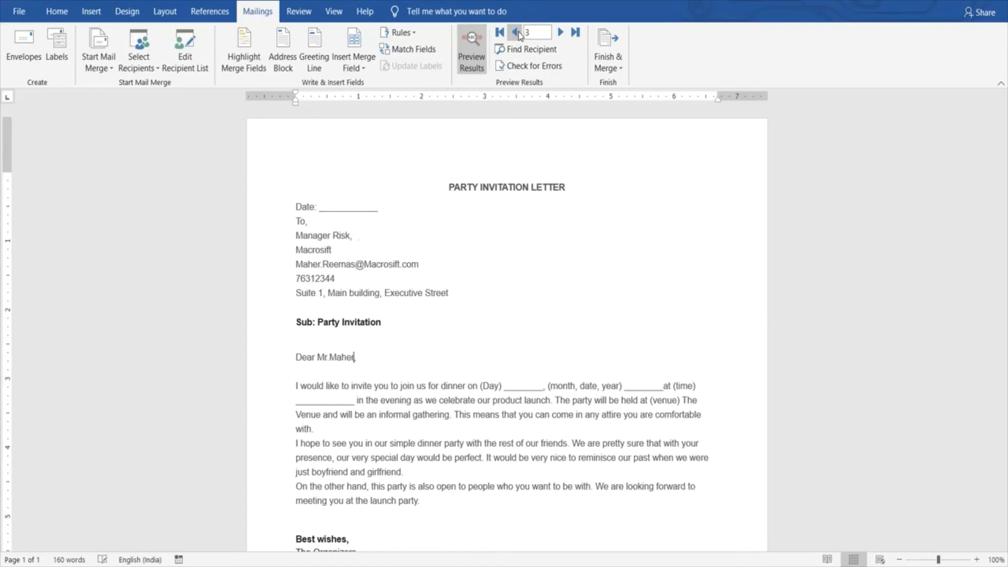
{"action": "left_click", "coordinate": [516, 33]}
{"action": "left_click", "coordinate": [517, 33]}
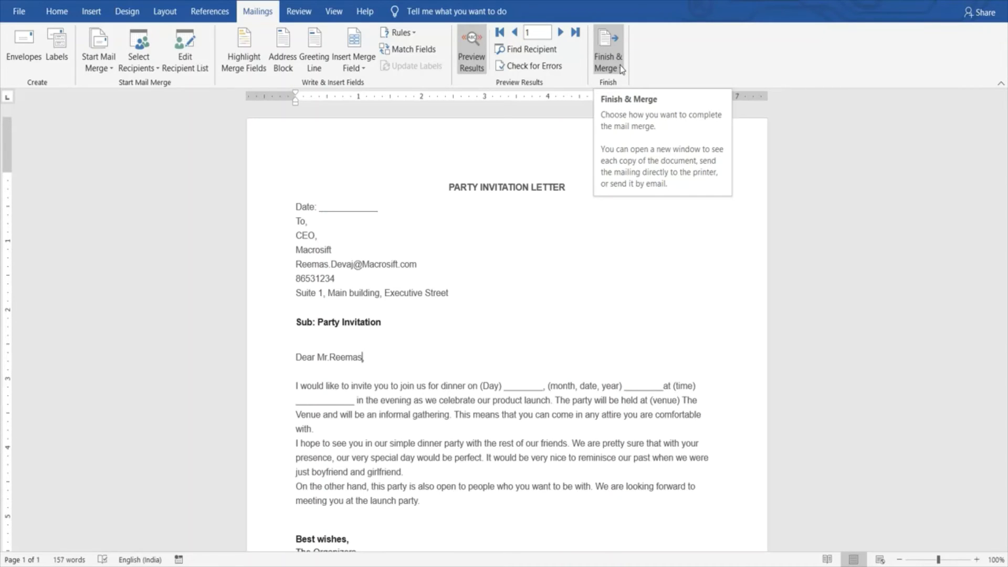
Finish the mail merge by generating individual editable letters in a new document for all records
{"action": "left_click", "coordinate": [619, 65]}
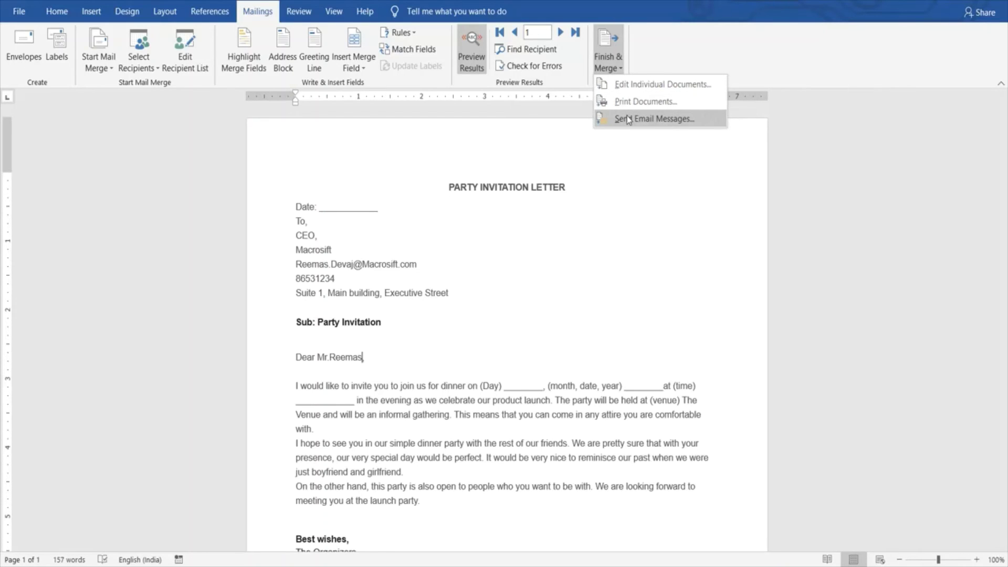
{"action": "left_click", "coordinate": [639, 85]}
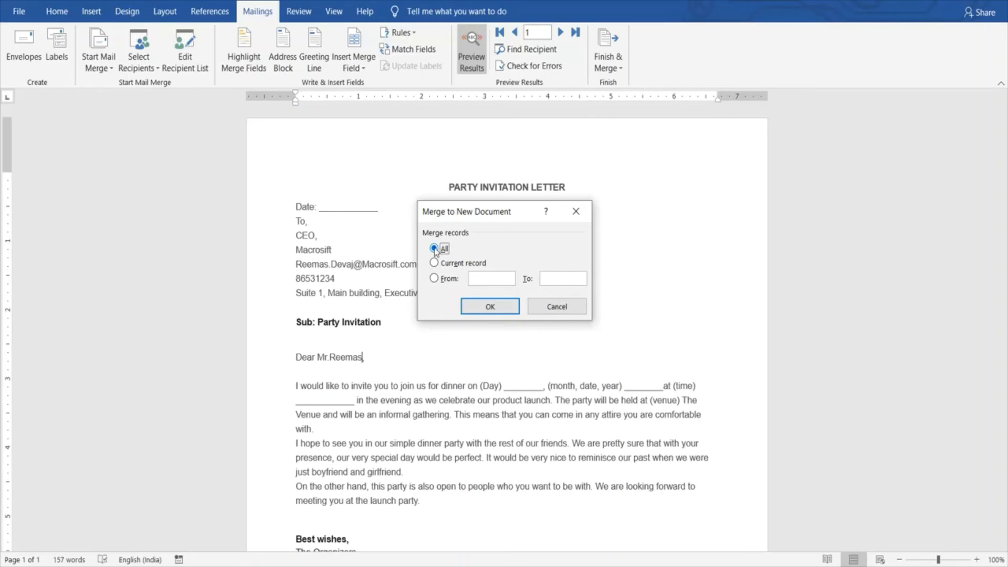
{"action": "left_click", "coordinate": [434, 280]}
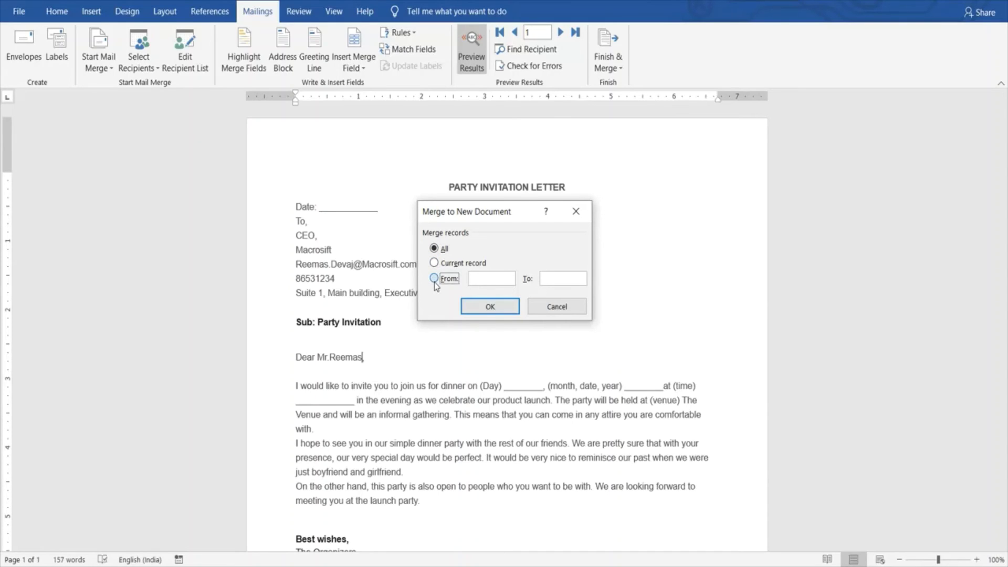
{"action": "left_click", "coordinate": [436, 248]}
{"action": "left_click", "coordinate": [482, 305]}
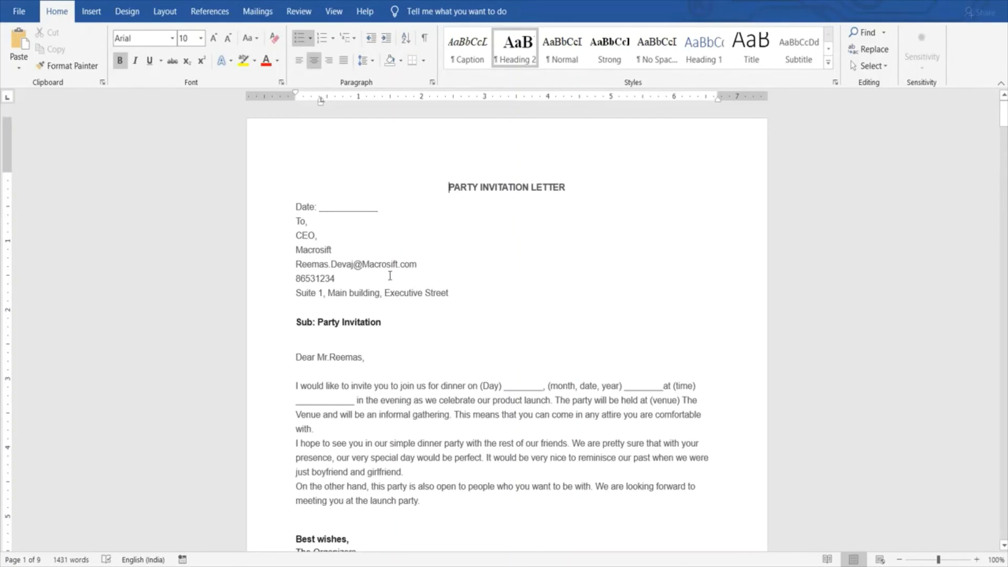
Look through the merged document from the first recipient's letter to the last, examining each address block and salutation
{"action": "key", "text": "Down"}
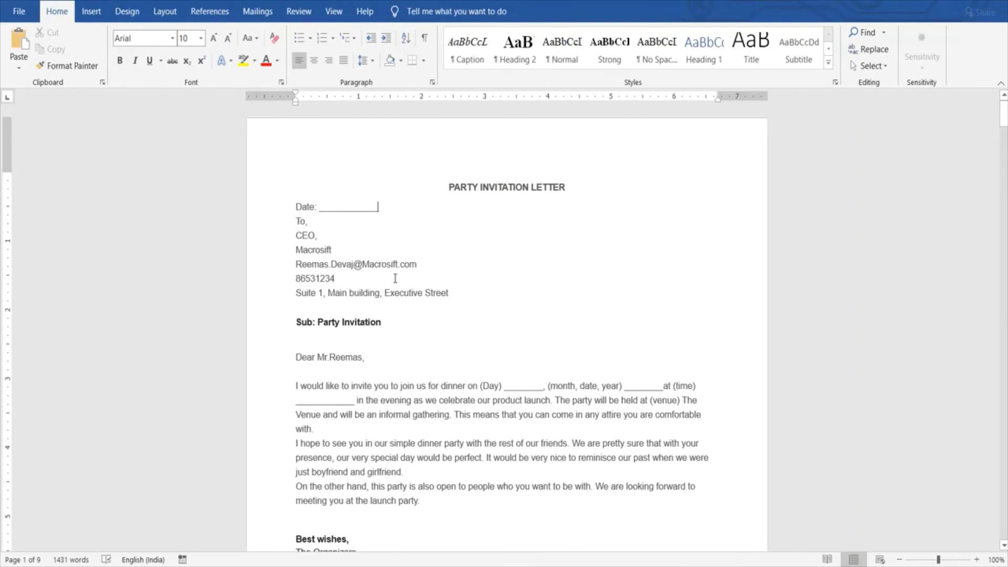
{"action": "key", "text": "Down"}
{"action": "key", "text": "Down"}
{"action": "key", "text": "Down"}
{"action": "scroll", "coordinate": [395, 279], "scroll_direction": "down", "scroll_amount": 20}
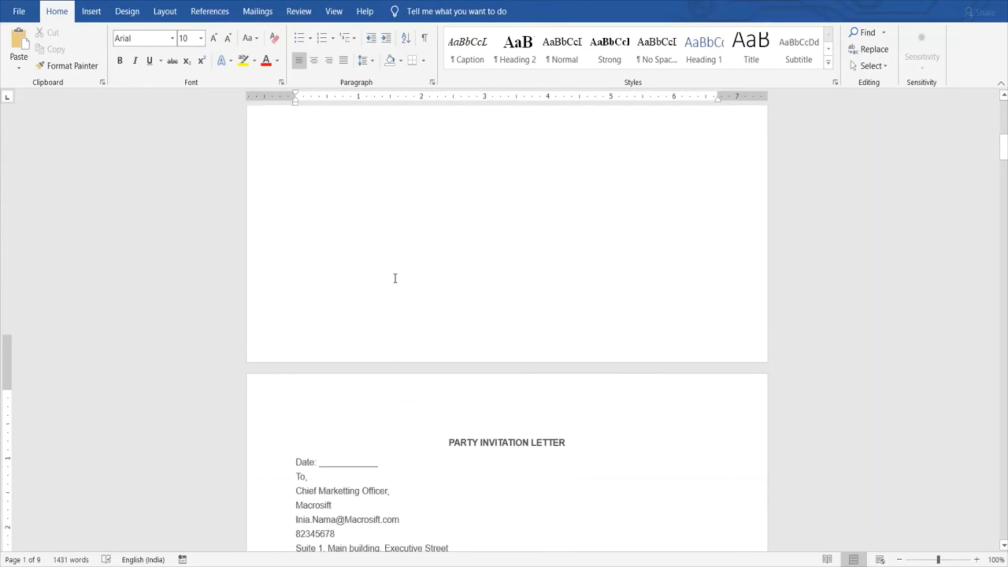
{"action": "scroll", "coordinate": [394, 278], "scroll_direction": "down", "scroll_amount": 20}
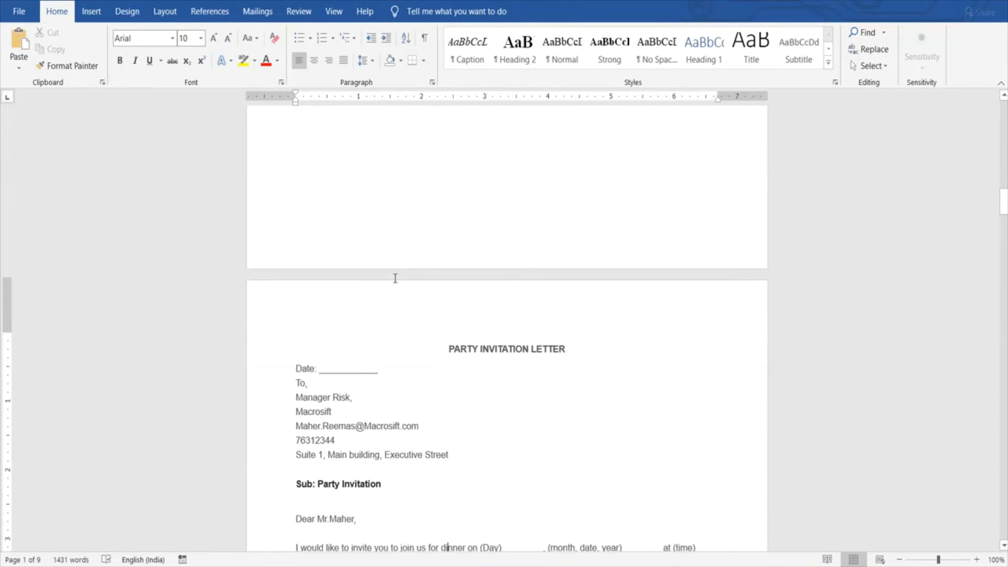
{"action": "scroll", "coordinate": [395, 278], "scroll_direction": "down", "scroll_amount": 20}
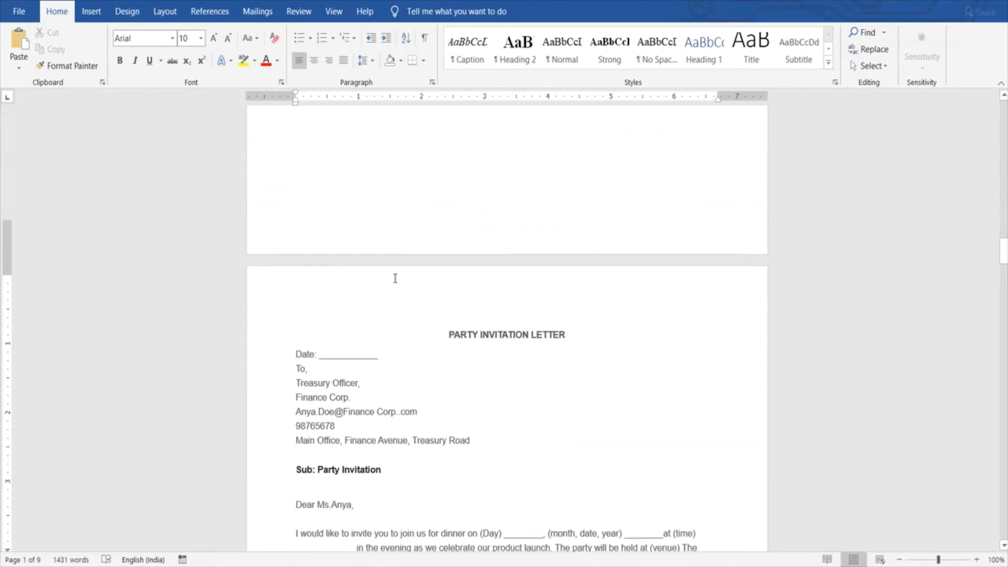
{"action": "scroll", "coordinate": [395, 278], "scroll_direction": "down", "scroll_amount": 20}
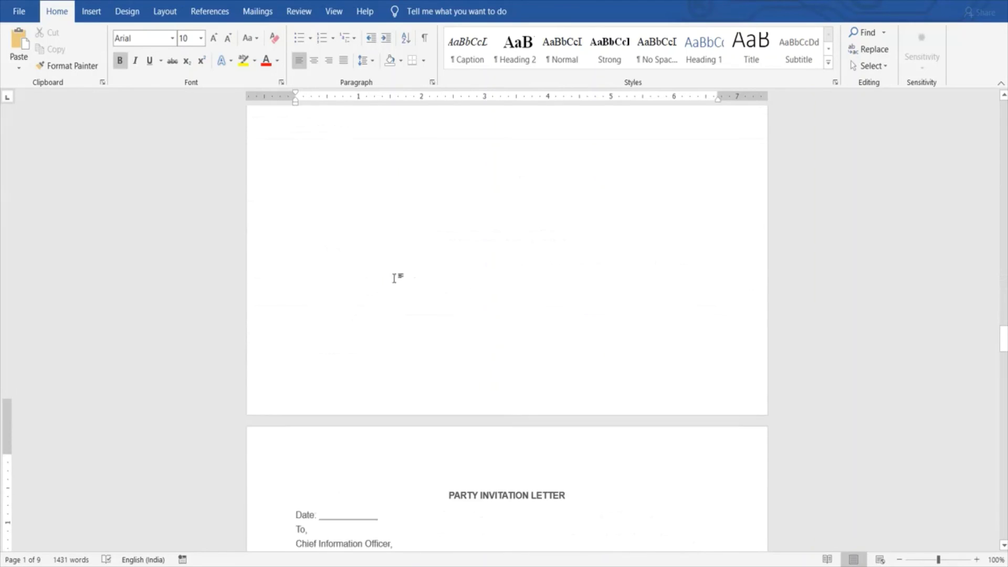
{"action": "scroll", "coordinate": [395, 279], "scroll_direction": "down", "scroll_amount": 20}
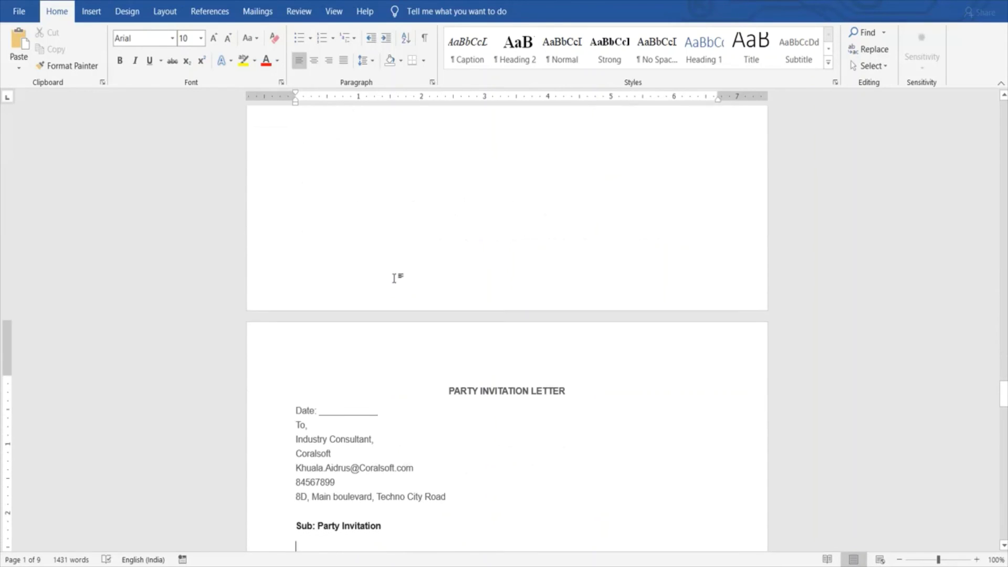
{"action": "scroll", "coordinate": [395, 278], "scroll_direction": "down", "scroll_amount": 20}
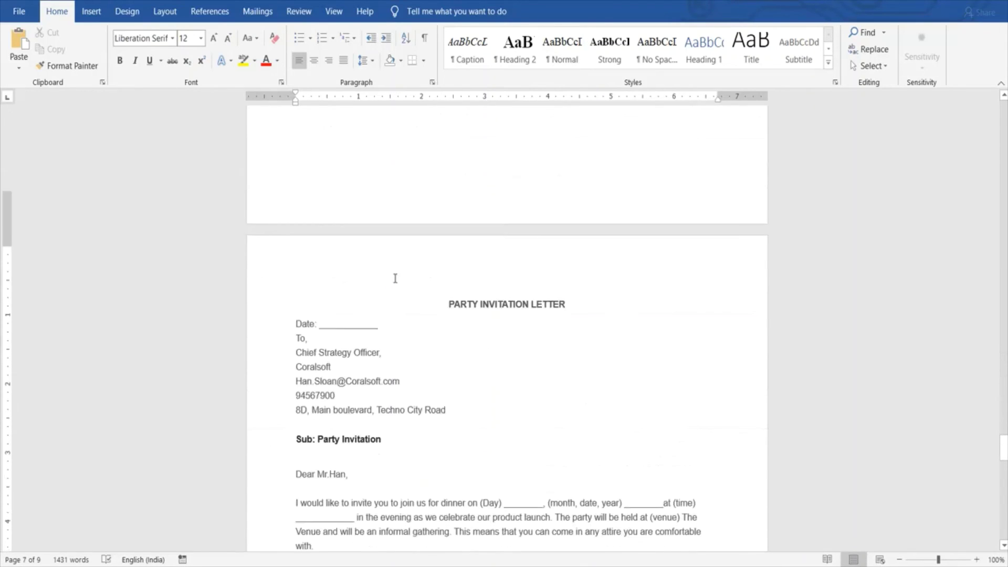
{"action": "scroll", "coordinate": [395, 278], "scroll_direction": "down", "scroll_amount": 10}
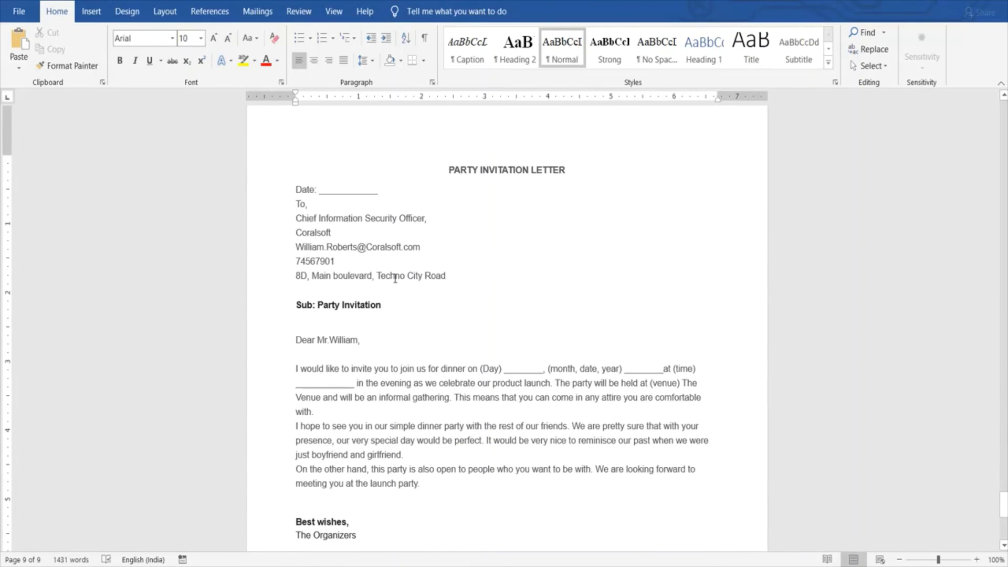
Look back through the merged letters to the first one and display the mail merge commands for this document
{"action": "scroll", "coordinate": [394, 278], "scroll_direction": "down", "scroll_amount": 14}
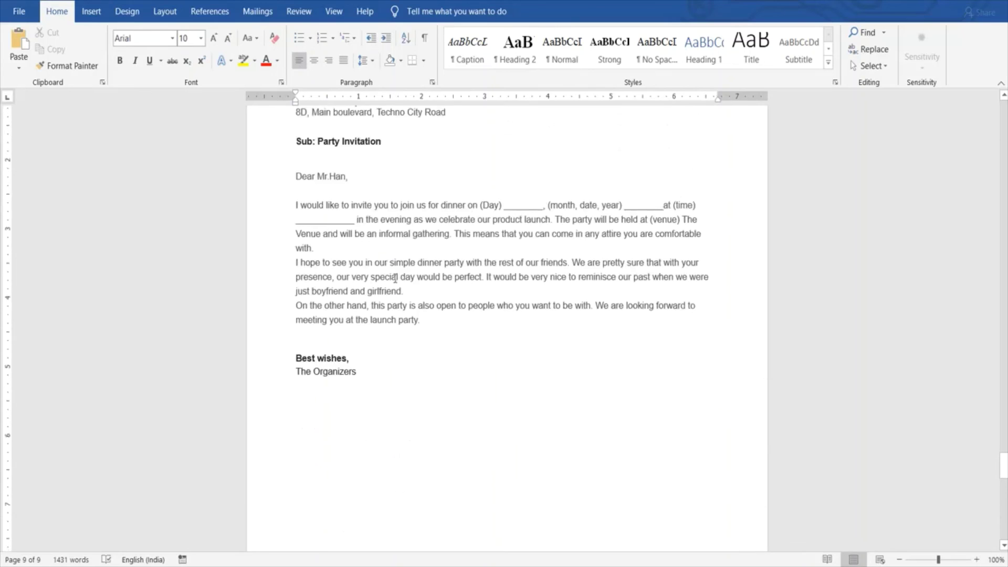
{"action": "scroll", "coordinate": [395, 278], "scroll_direction": "down", "scroll_amount": 20}
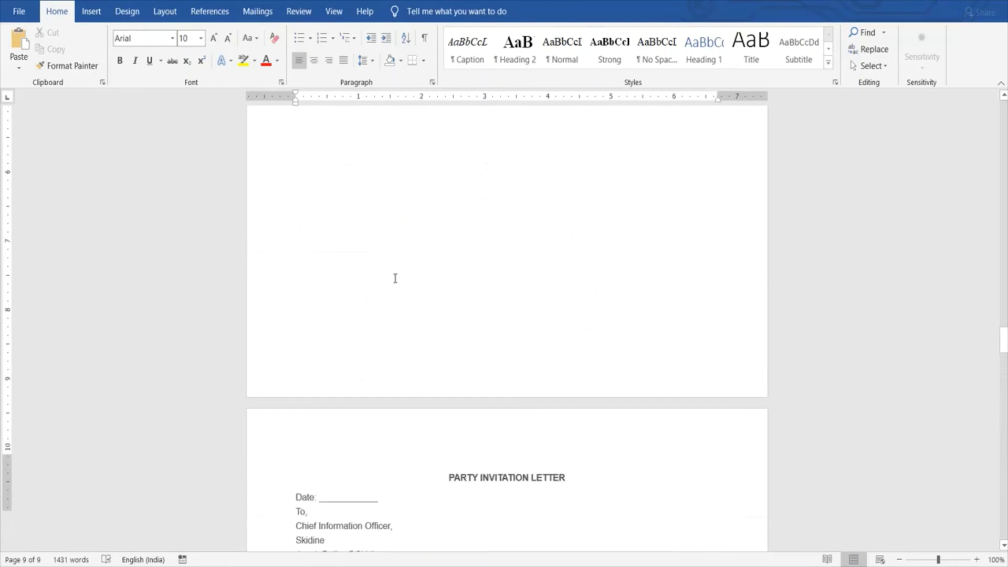
{"action": "scroll", "coordinate": [395, 278], "scroll_direction": "down", "scroll_amount": 20}
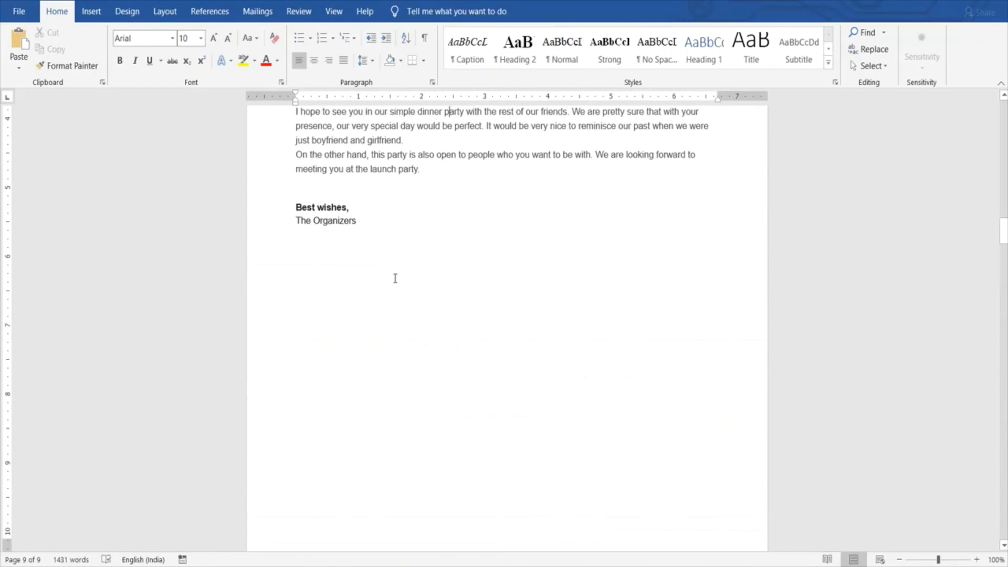
{"action": "scroll", "coordinate": [395, 279], "scroll_direction": "up", "scroll_amount": 4}
{"action": "scroll", "coordinate": [395, 278], "scroll_direction": "down", "scroll_amount": 3}
{"action": "scroll", "coordinate": [395, 278], "scroll_direction": "up", "scroll_amount": 4}
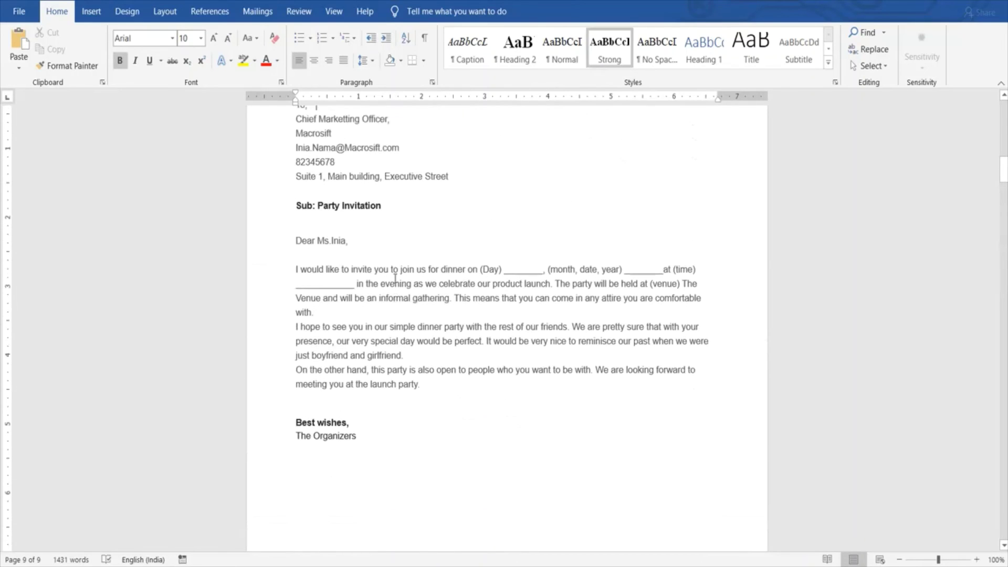
{"action": "scroll", "coordinate": [395, 278], "scroll_direction": "down", "scroll_amount": 10}
{"action": "scroll", "coordinate": [394, 279], "scroll_direction": "up", "scroll_amount": 1}
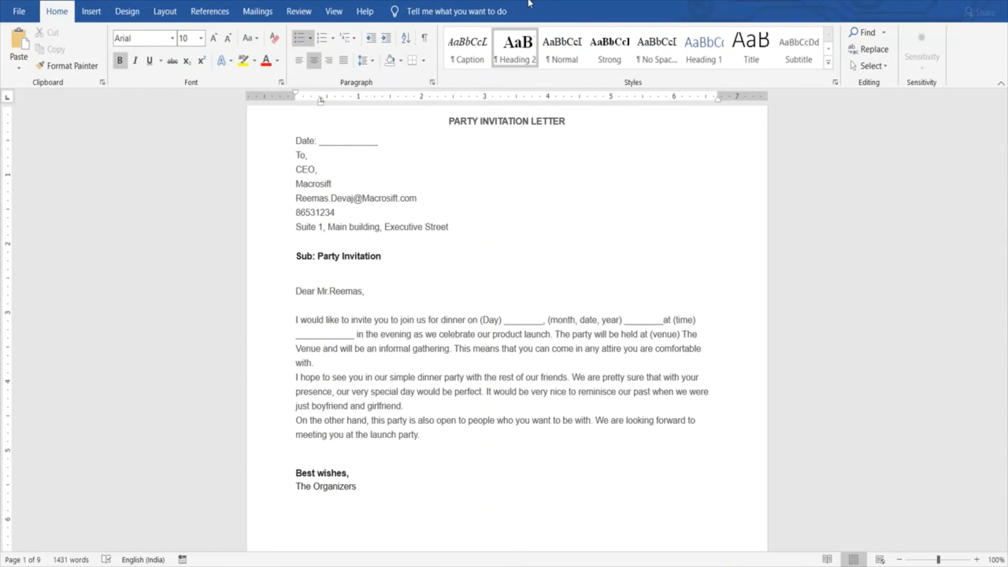
{"action": "left_click", "coordinate": [264, 11]}
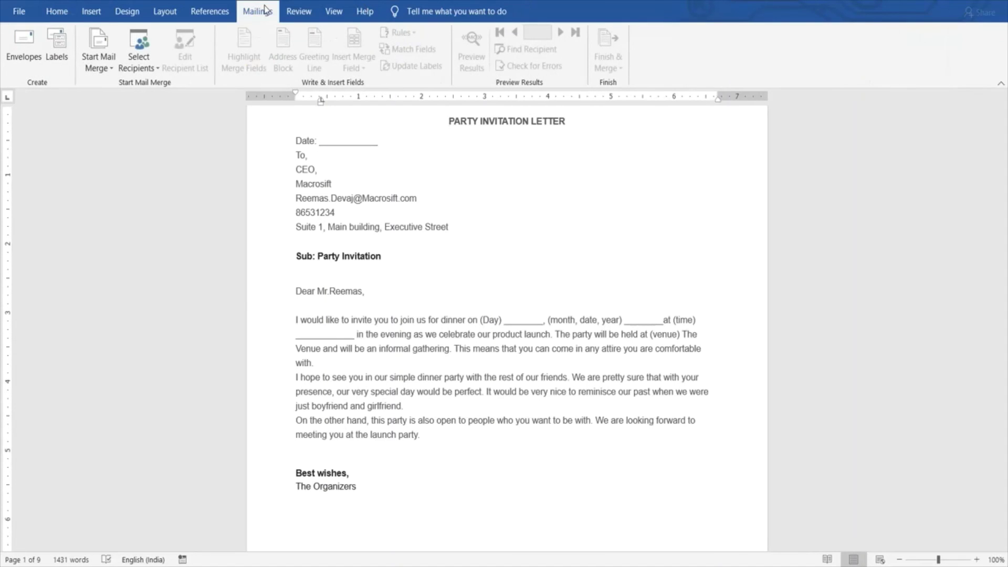